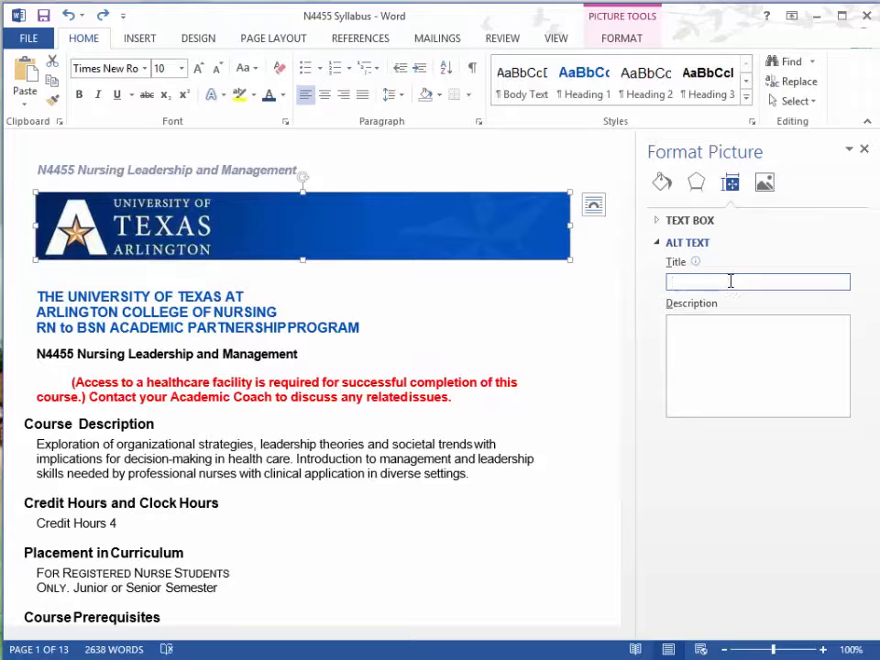
Give the banner picture the alt text title "UTA Logo" and the description "Blue banner with UTA logo".
{"action": "type", "text": "UTA Logo"}
{"action": "key", "text": "Tab"}
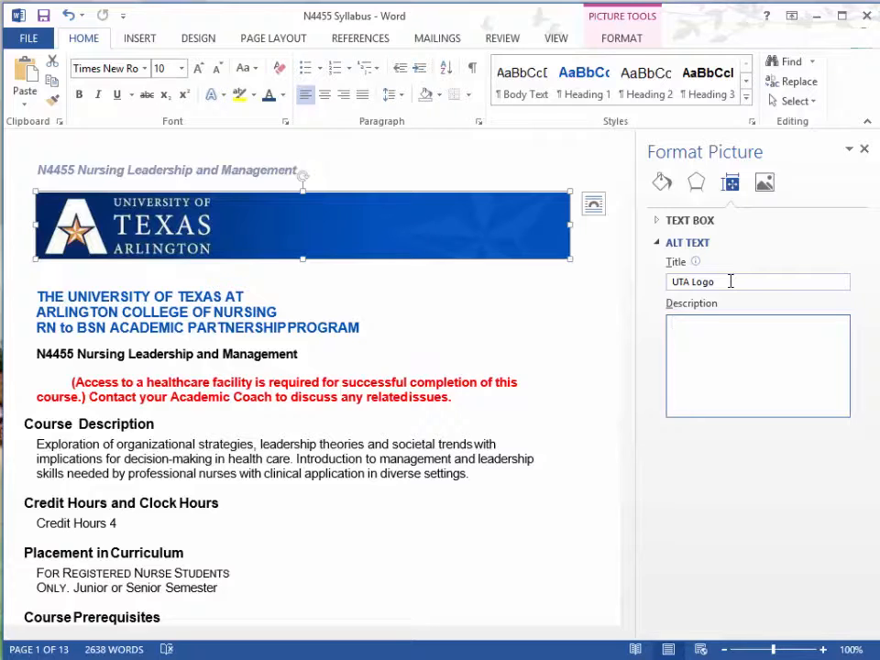
{"action": "type", "text": "Blue banner with UTA "}
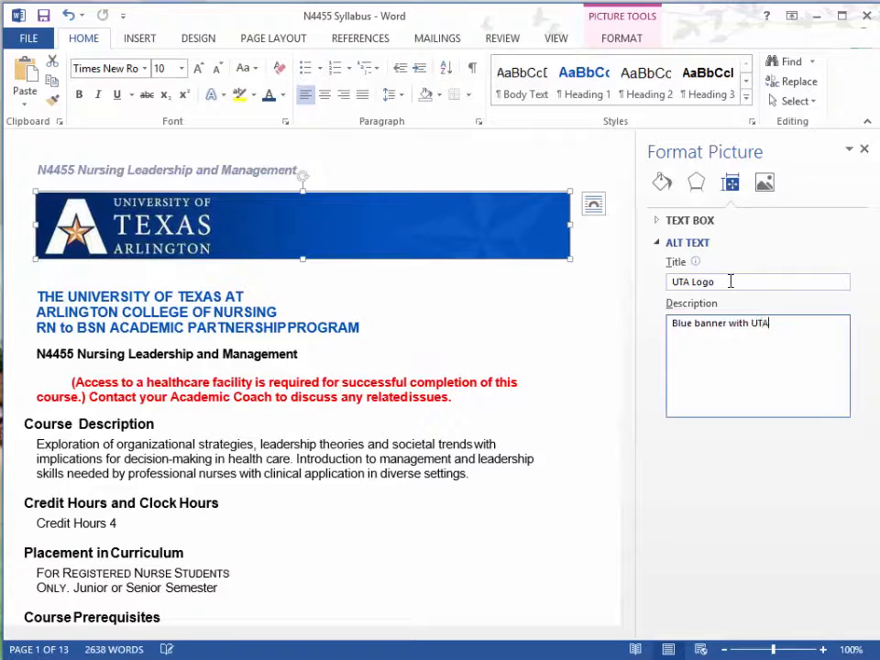
{"action": "type", "text": "logo"}
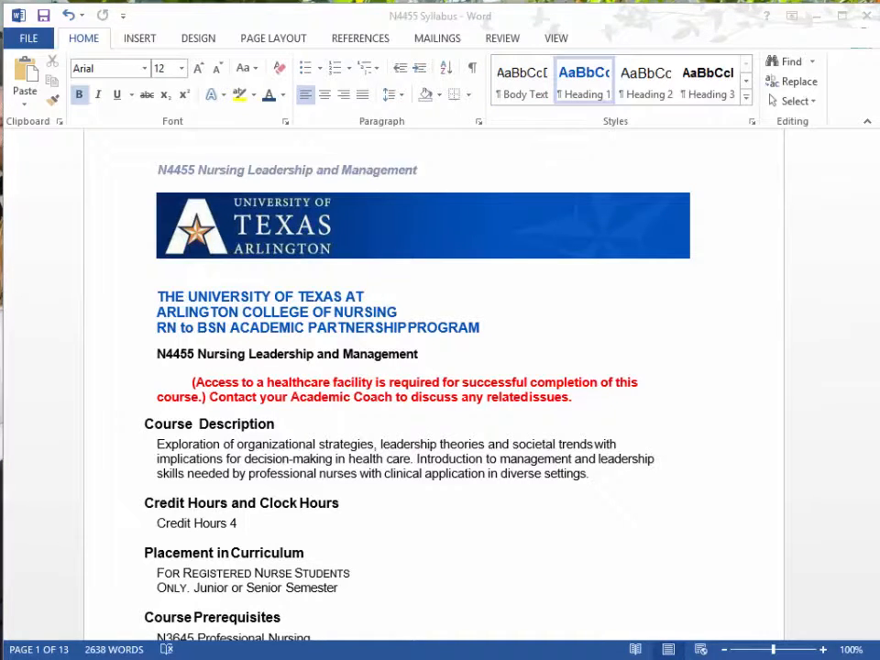
Apply the Heading 1 style to the university college name and the RN to BSN program lines below the banner.
{"action": "left_click", "coordinate": [747, 86]}
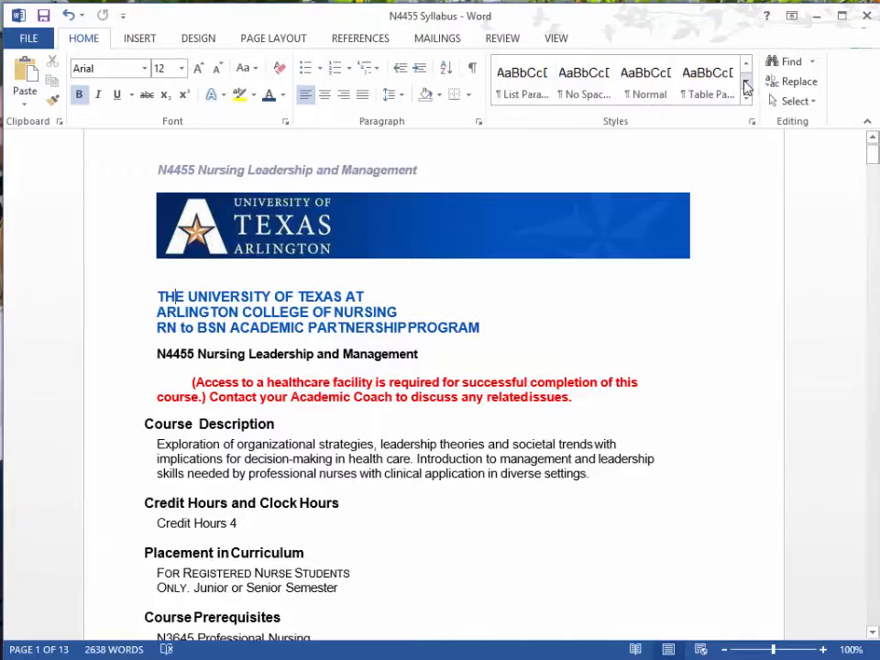
{"action": "left_click", "coordinate": [746, 81]}
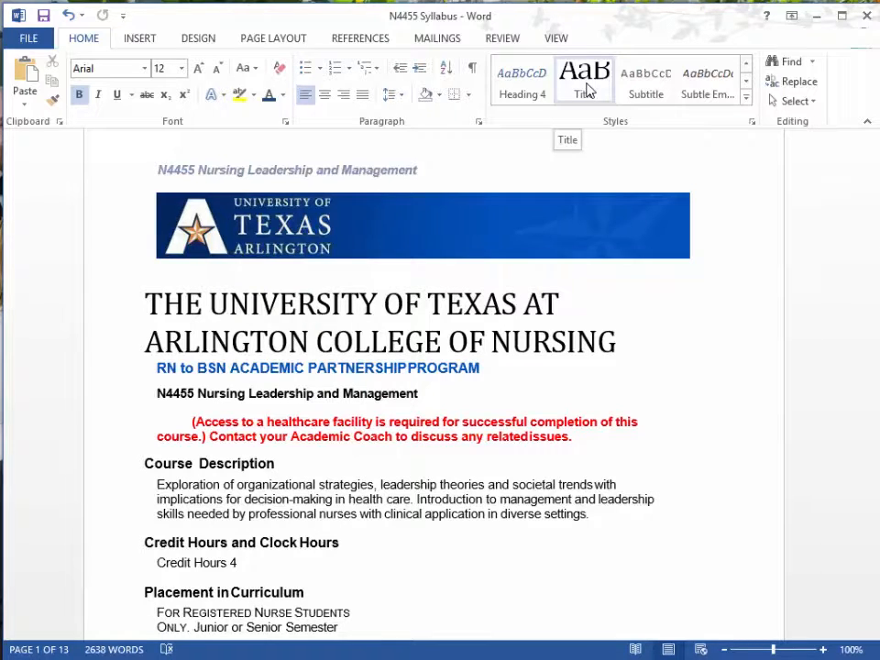
{"action": "left_click", "coordinate": [746, 63]}
{"action": "left_click", "coordinate": [746, 64]}
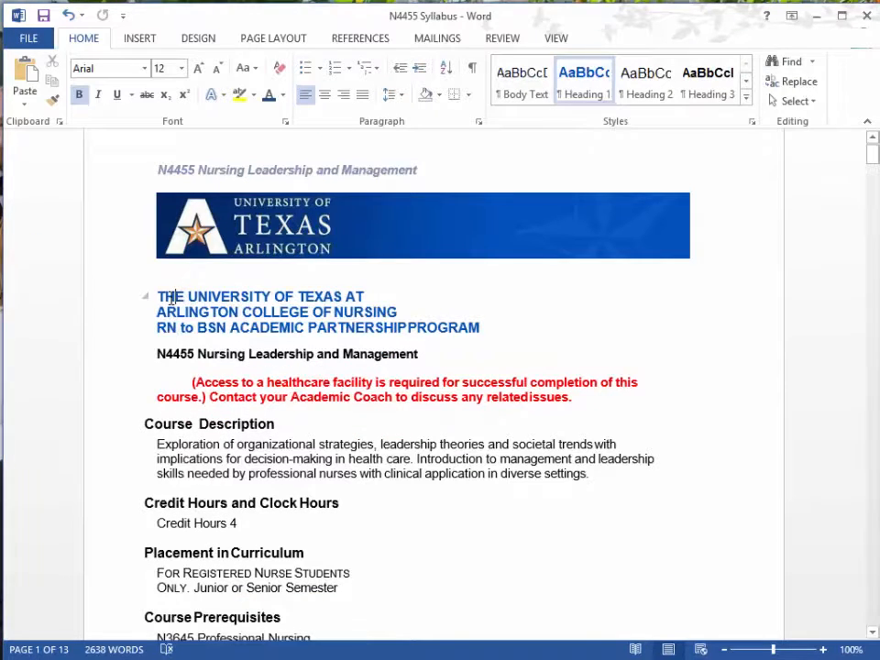
{"action": "left_click_drag", "start_coordinate": [152, 295], "coordinate": [451, 330]}
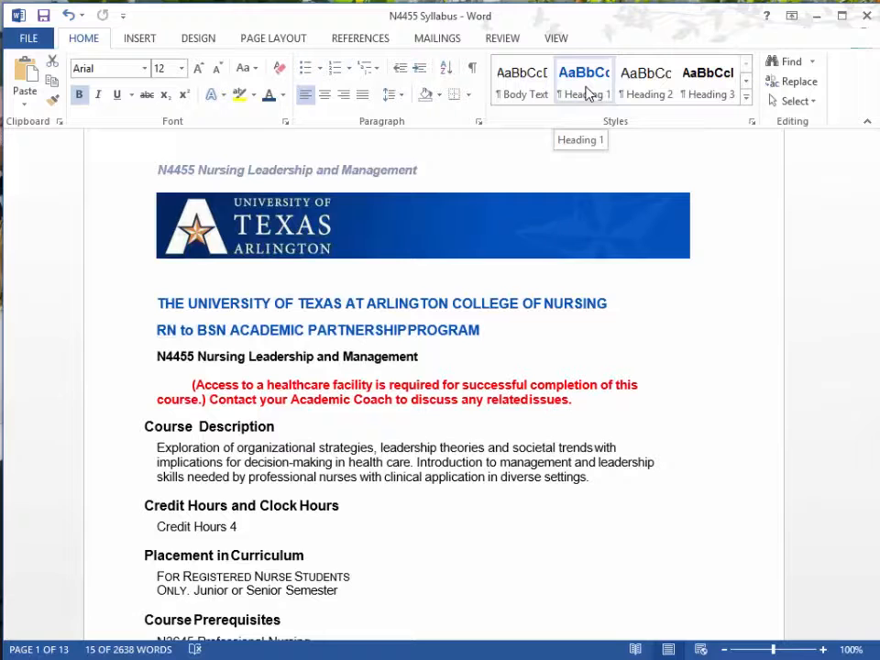
{"action": "left_click", "coordinate": [587, 92]}
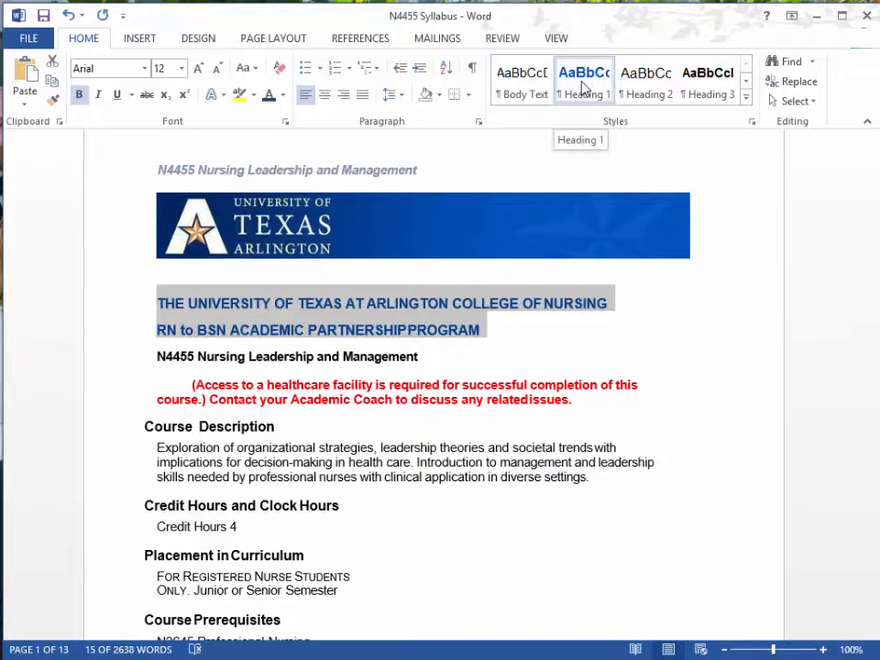
Apply the Heading 1 style to the Course Description, Credit Hours and Clock Hours, and Placement in Curriculum section titles.
{"action": "triple_click", "coordinate": [182, 426]}
{"action": "left_click", "coordinate": [589, 92]}
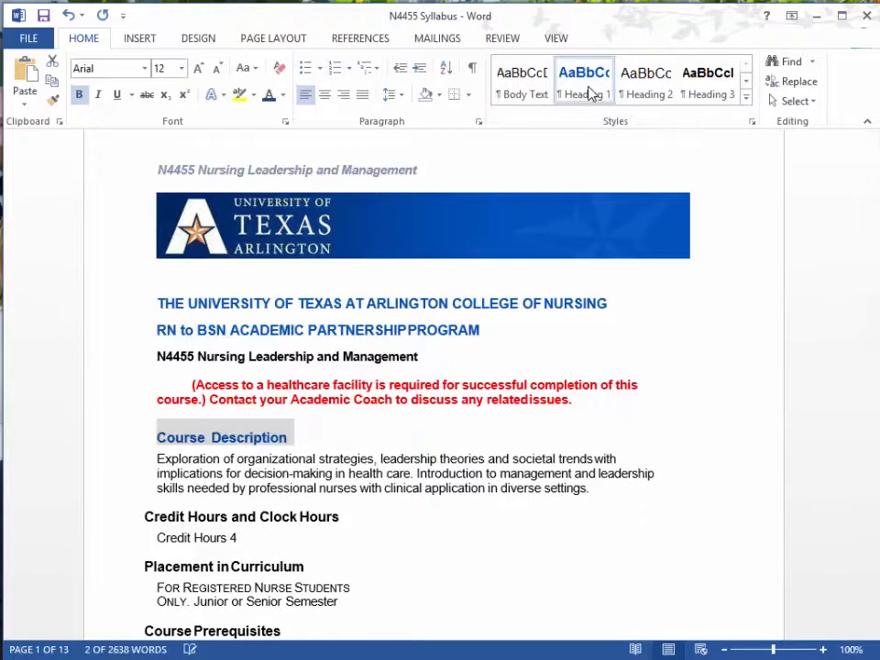
{"action": "left_click_drag", "start_coordinate": [146, 519], "coordinate": [346, 515]}
{"action": "left_click", "coordinate": [579, 94]}
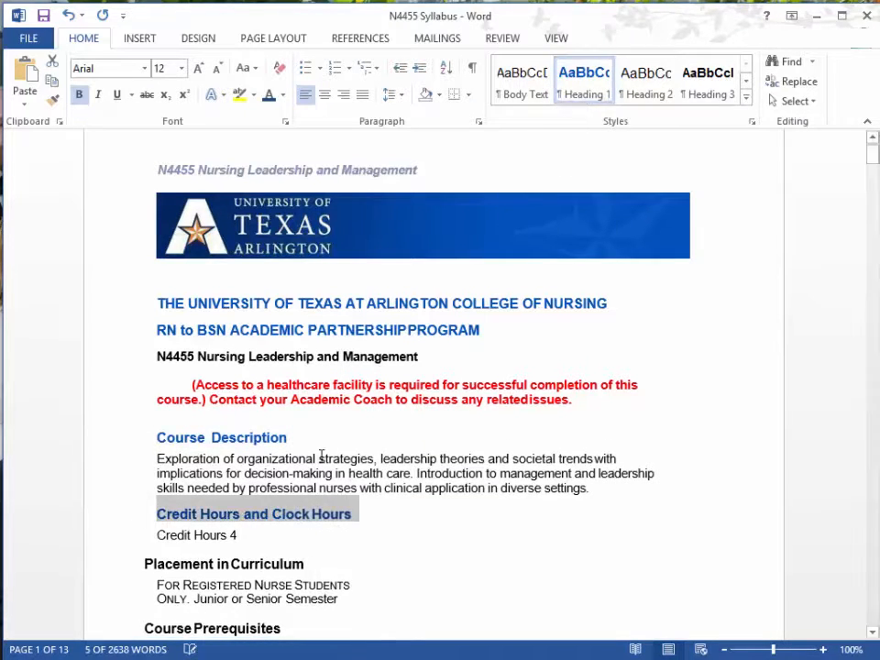
{"action": "left_click_drag", "start_coordinate": [146, 565], "coordinate": [307, 563]}
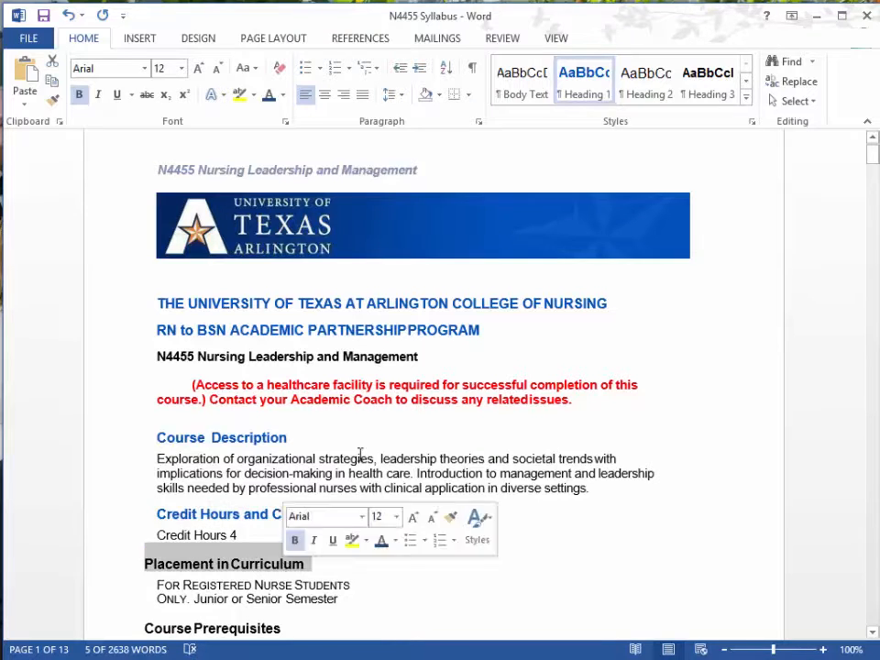
{"action": "left_click", "coordinate": [597, 91]}
Apply the Heading 1 style to the Course Prerequisites and Course Instructors section titles.
{"action": "scroll", "coordinate": [169, 553], "scroll_direction": "down", "scroll_amount": 1}
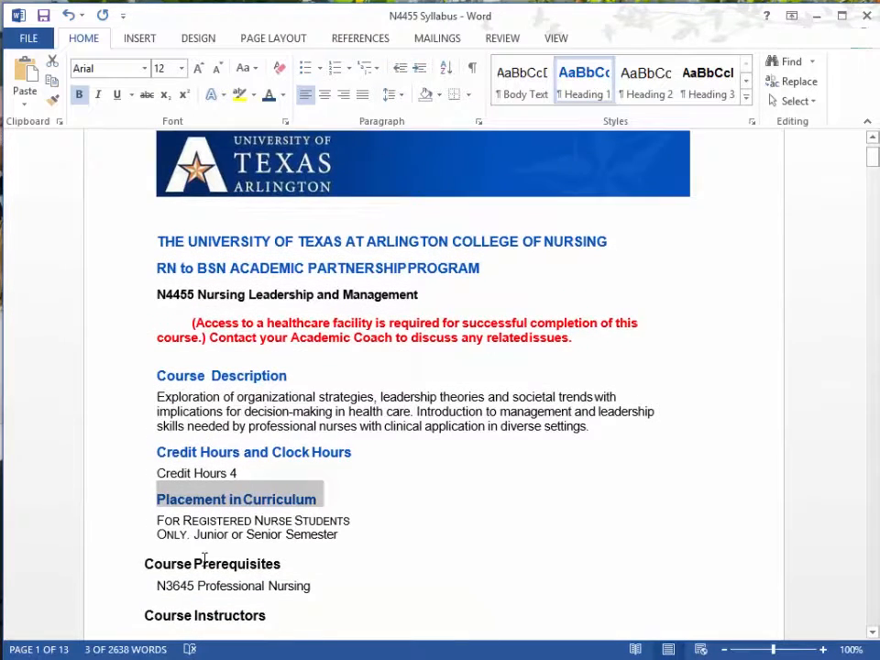
{"action": "left_click_drag", "start_coordinate": [145, 565], "coordinate": [290, 563]}
{"action": "left_click", "coordinate": [585, 95]}
{"action": "scroll", "coordinate": [192, 551], "scroll_direction": "down", "scroll_amount": 1}
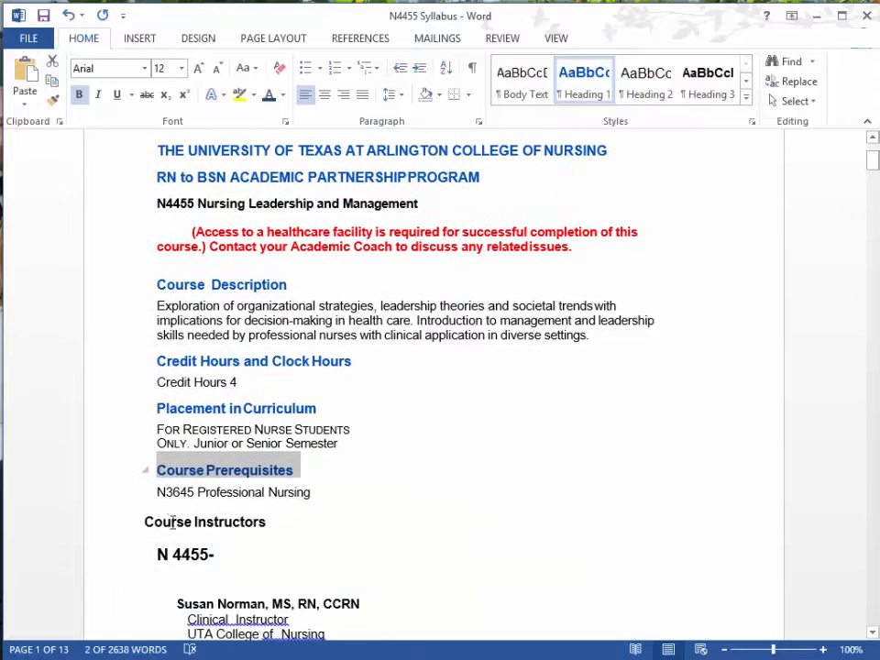
{"action": "left_click_drag", "start_coordinate": [145, 520], "coordinate": [272, 519]}
{"action": "left_click", "coordinate": [580, 94]}
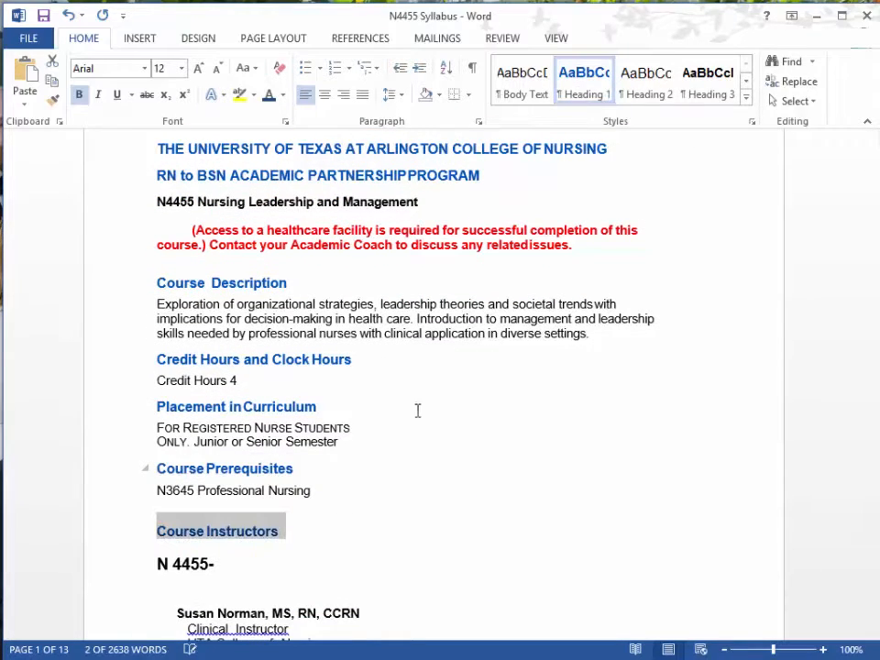
Open the Heading 1 style for modification and review its font colour choices and additional formatting options.
{"action": "left_click", "coordinate": [314, 409]}
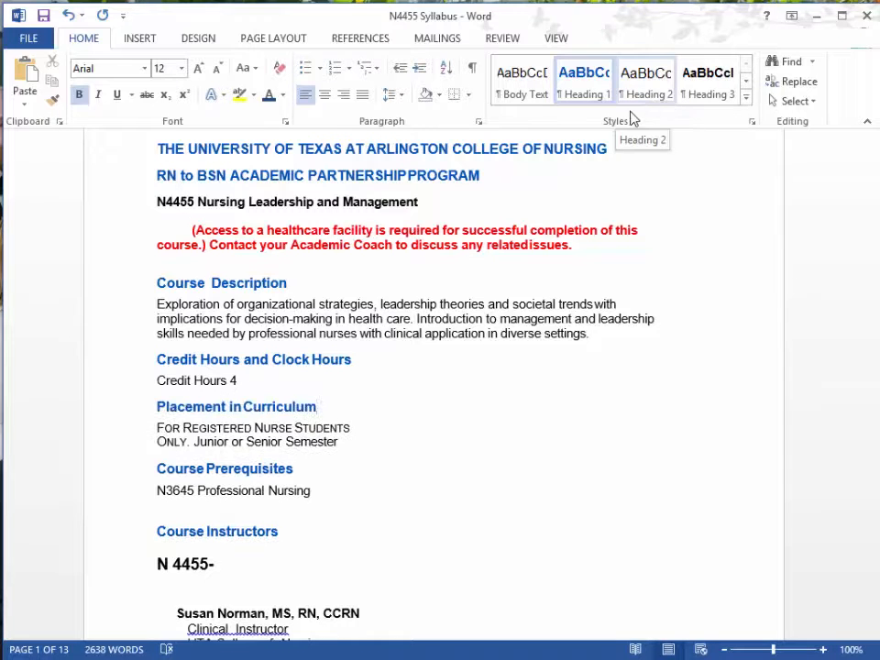
{"action": "right_click", "coordinate": [588, 89]}
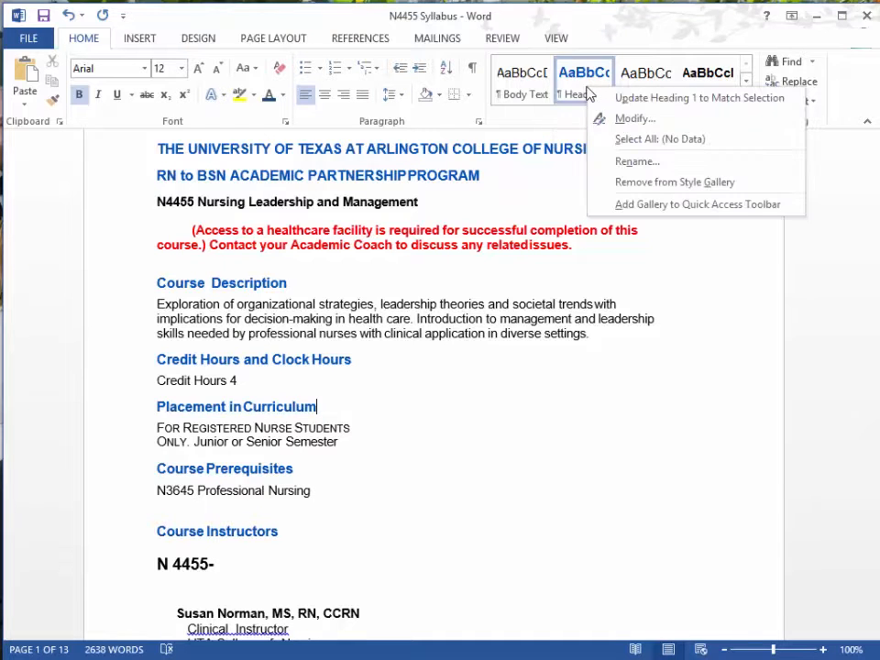
{"action": "left_click", "coordinate": [655, 121]}
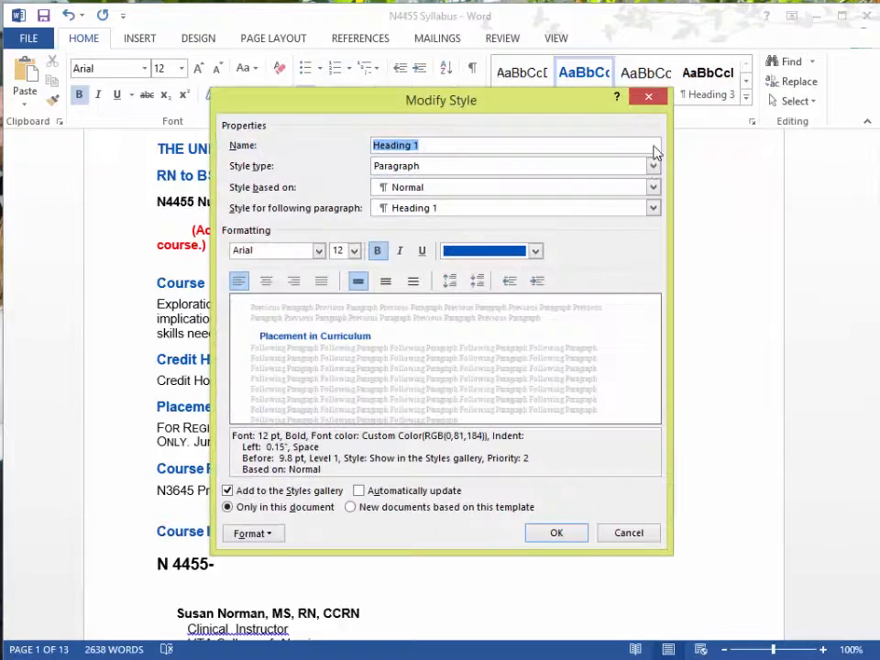
{"action": "left_click", "coordinate": [536, 250]}
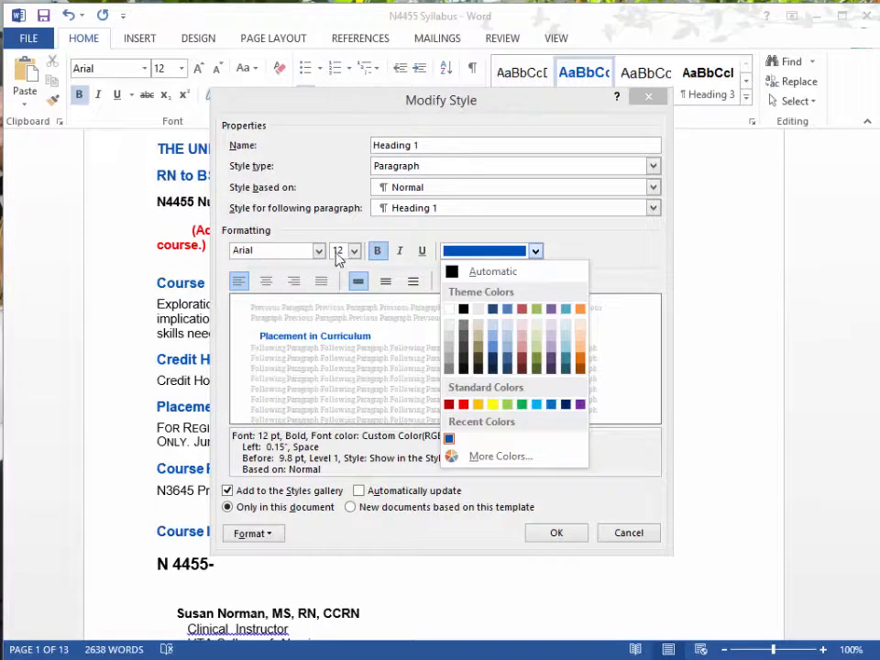
{"action": "left_click", "coordinate": [308, 542]}
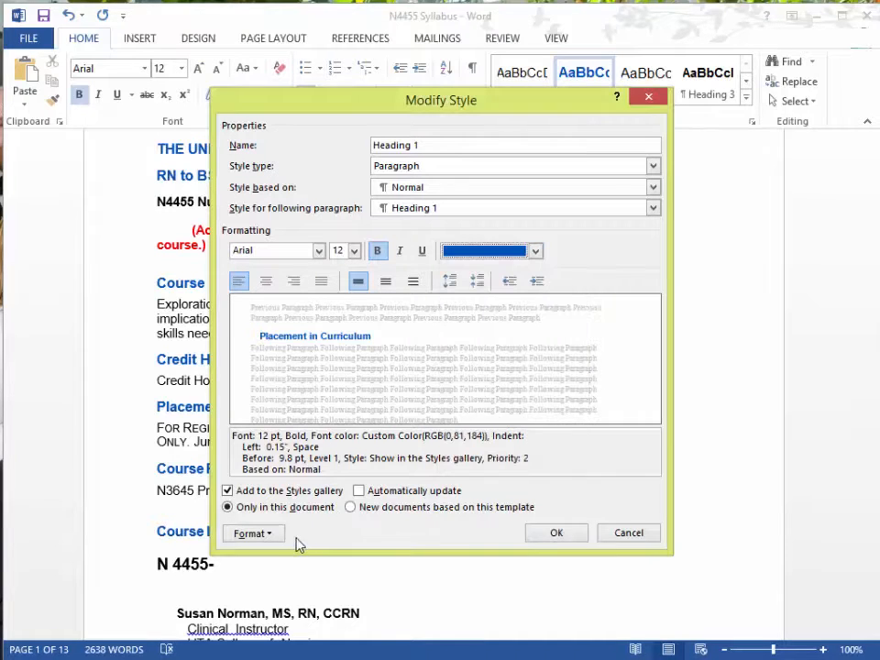
{"action": "left_click", "coordinate": [275, 534]}
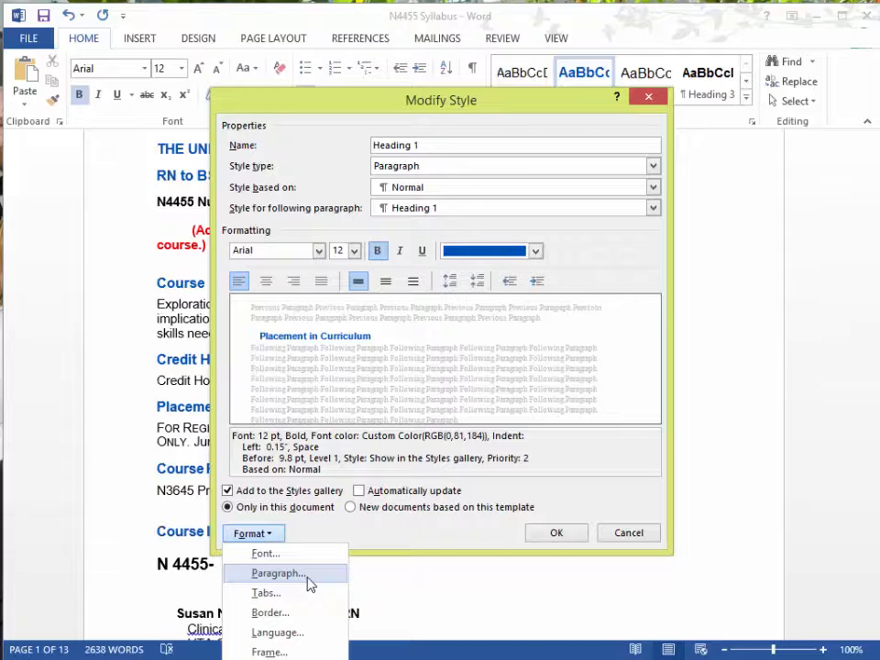
{"action": "left_click", "coordinate": [393, 545]}
Try setting the Heading 1 style's font colour to Automatic.
{"action": "left_click", "coordinate": [536, 250]}
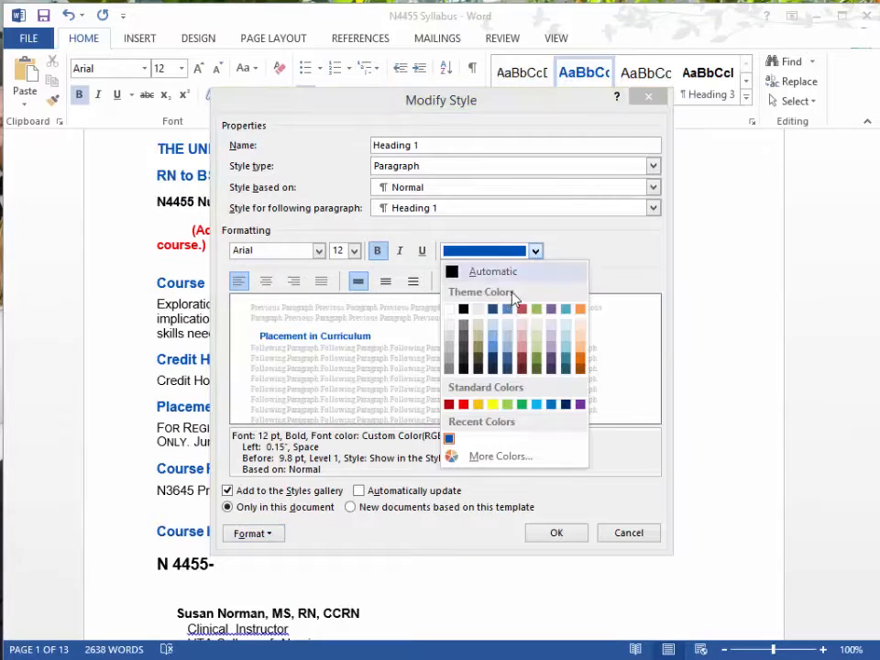
{"action": "left_click", "coordinate": [493, 271]}
{"action": "left_click", "coordinate": [559, 534]}
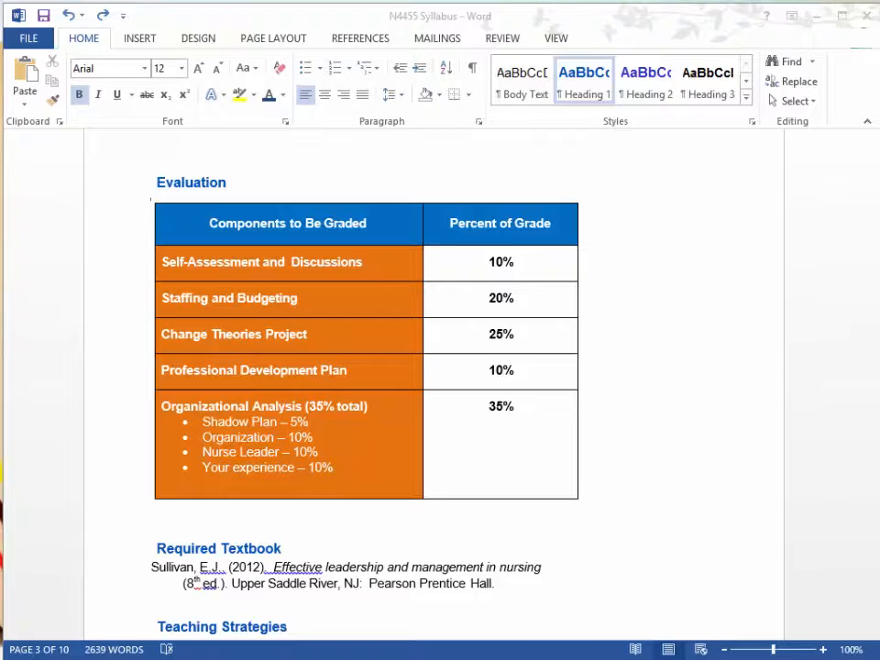
Mark the top row of the Evaluation table, Components to Be Graded and Percent of Grade, as a repeating header row.
{"action": "left_click", "coordinate": [164, 224]}
{"action": "left_click_drag", "start_coordinate": [163, 224], "coordinate": [532, 229]}
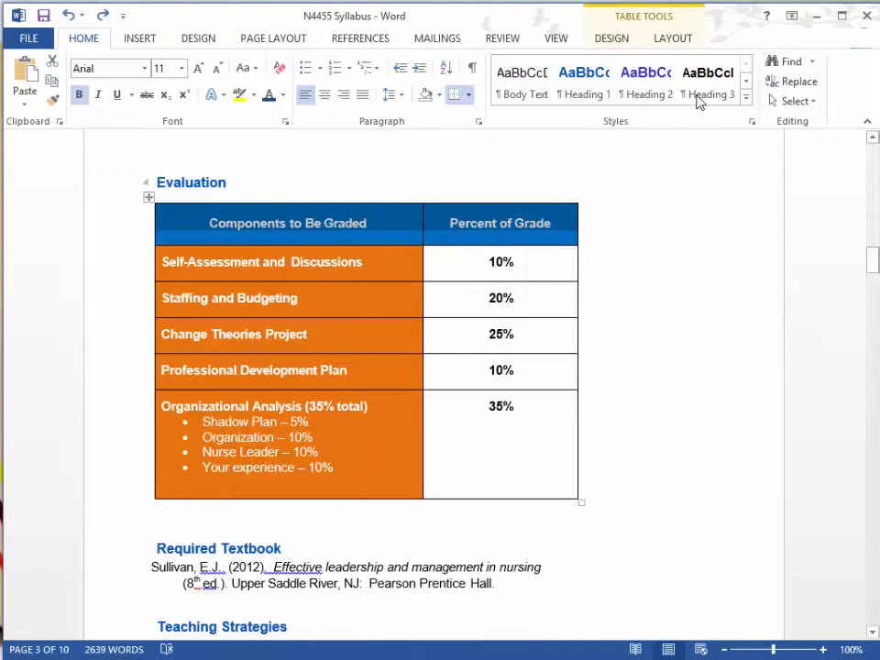
{"action": "left_click", "coordinate": [682, 41]}
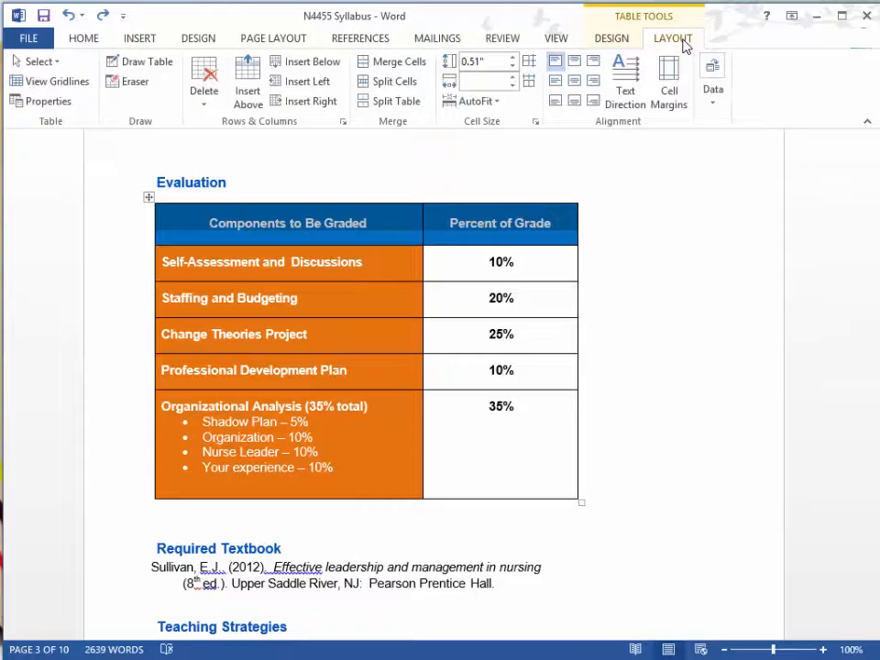
{"action": "left_click", "coordinate": [716, 81]}
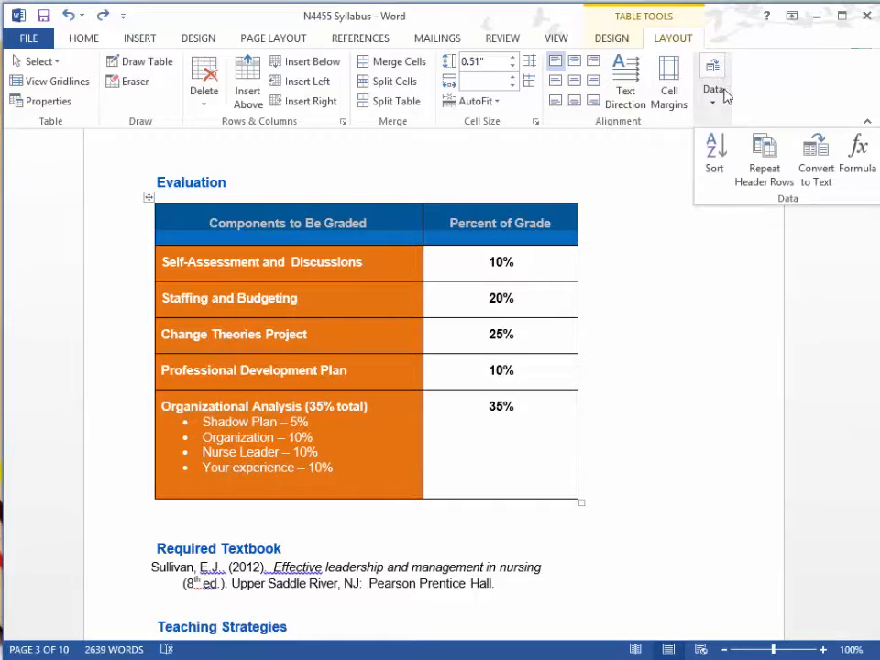
{"action": "left_click", "coordinate": [764, 176]}
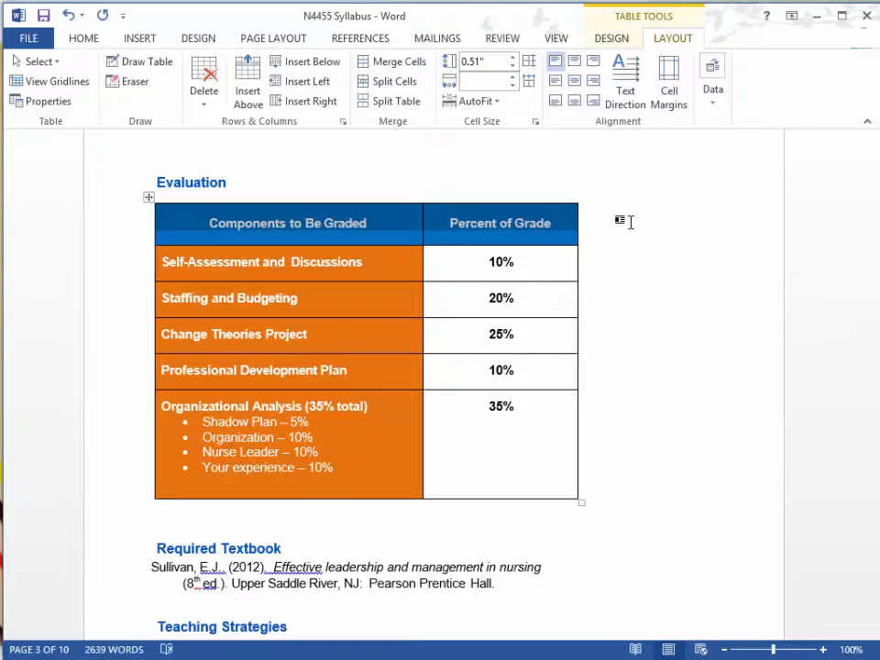
{"action": "left_click", "coordinate": [623, 235]}
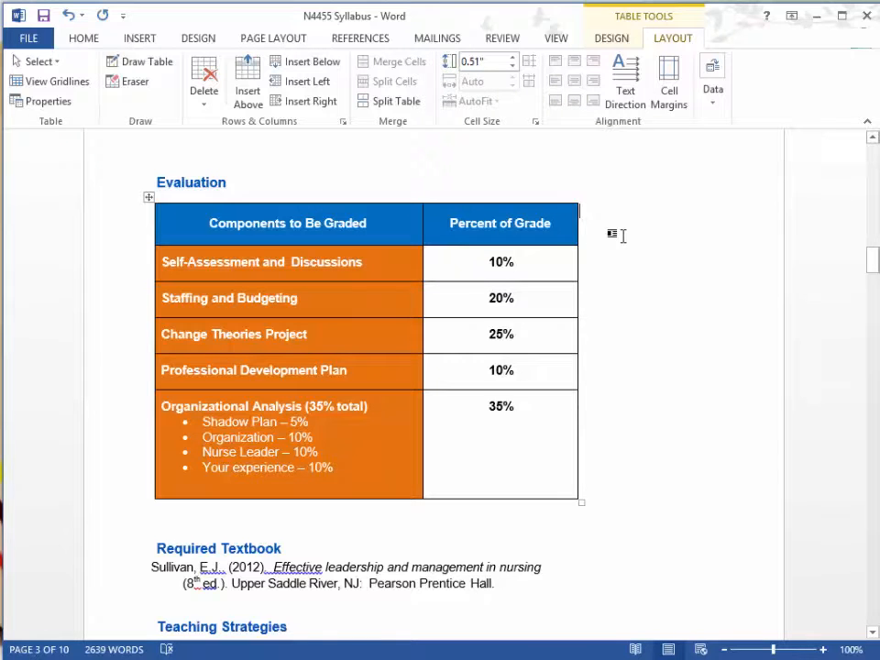
Give the Evaluation table alt title "Evaluation Grading Policy" and description "This table outlines the percent of the overall grade for each course component that will be graded.".
{"action": "left_click", "coordinate": [147, 196]}
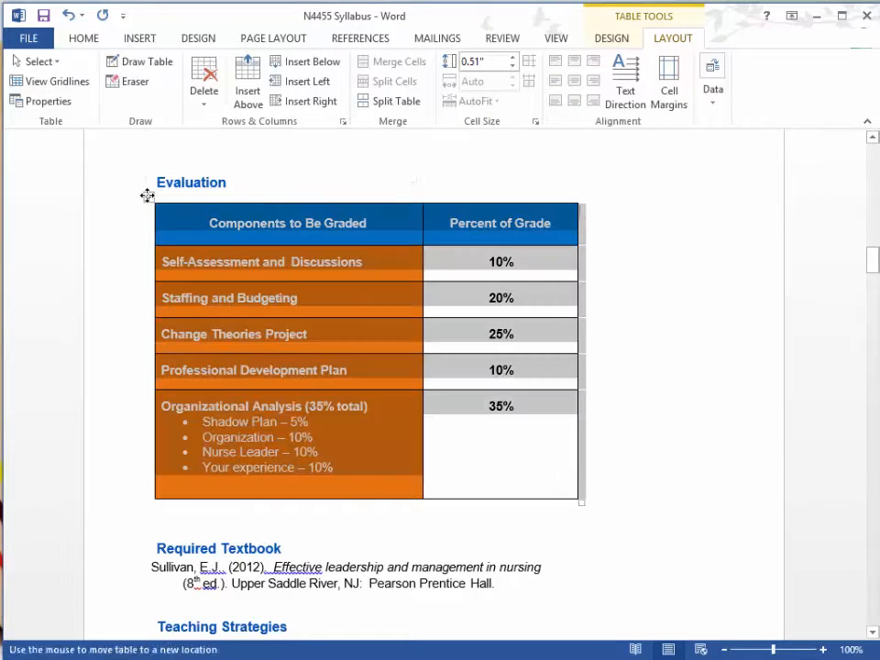
{"action": "right_click", "coordinate": [188, 228]}
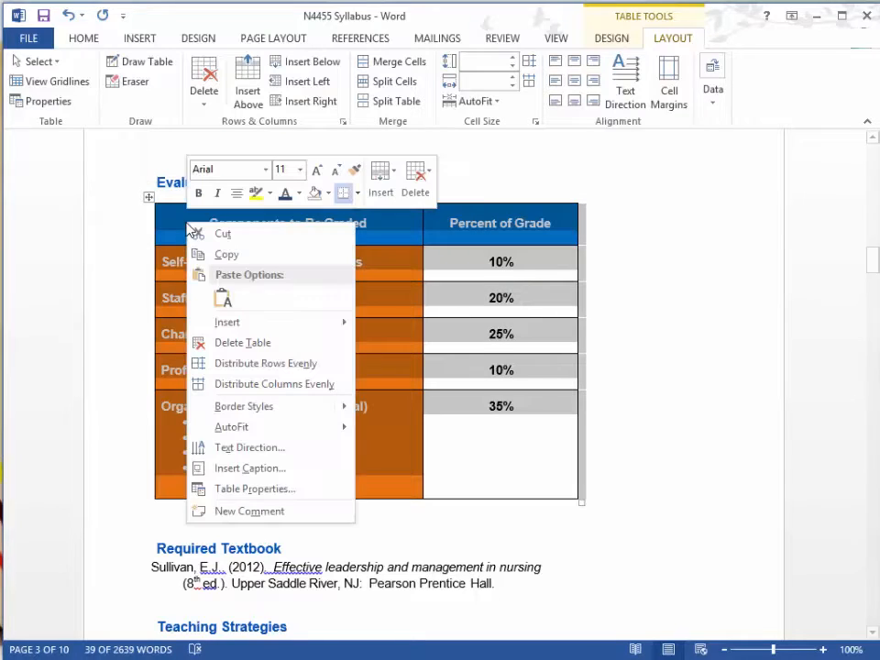
{"action": "left_click", "coordinate": [311, 495]}
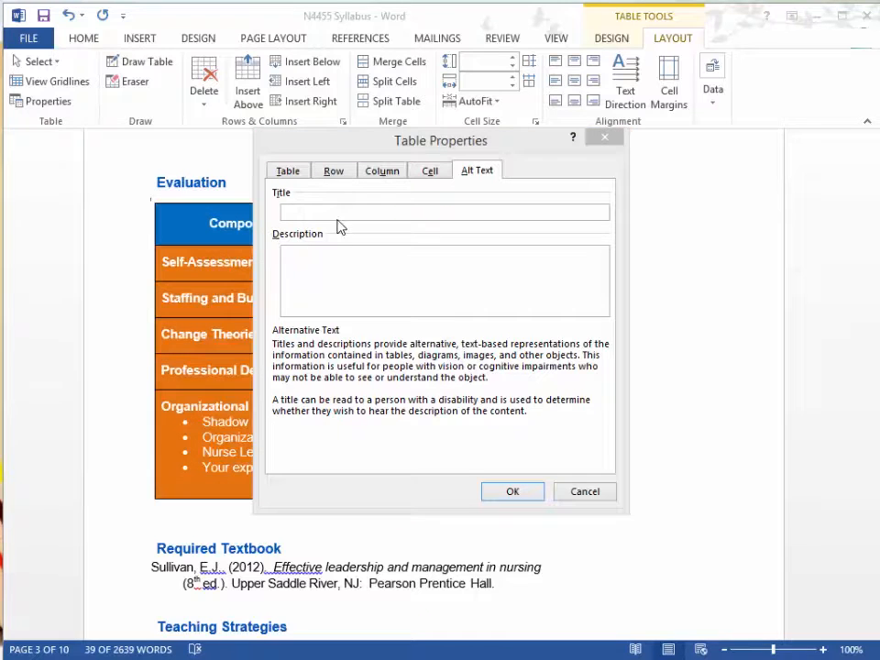
{"action": "left_click", "coordinate": [339, 213]}
{"action": "type", "text": "Evaluation Grading Policy"}
{"action": "left_click", "coordinate": [331, 287]}
{"action": "type", "text": "This table outlines the percent of the overall grade for each course component that will be graded."}
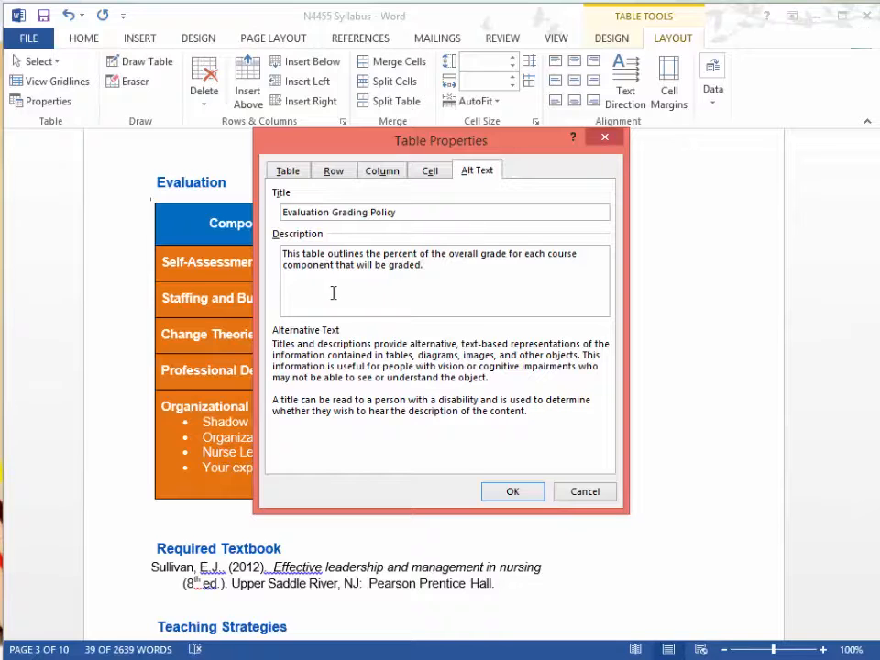
{"action": "left_click", "coordinate": [509, 493]}
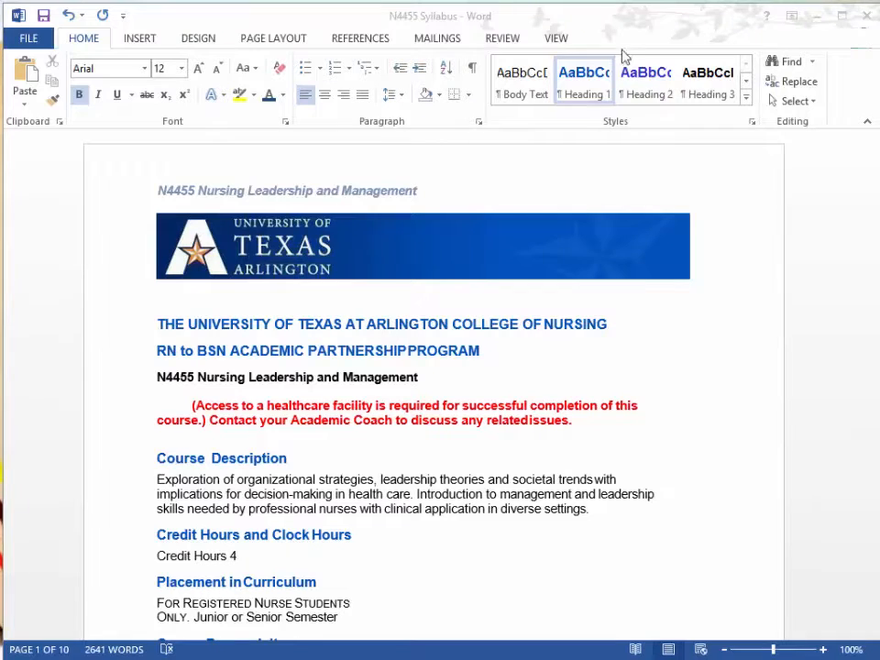
Show the Navigation pane and jump to the RN to BSN Academic Partnership Program heading.
{"action": "left_click", "coordinate": [556, 38]}
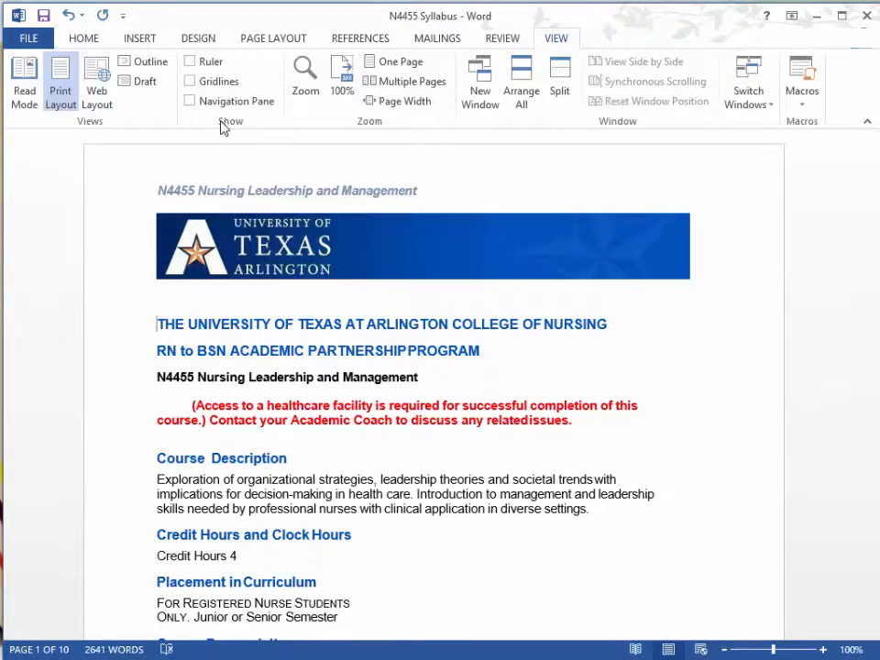
{"action": "left_click", "coordinate": [189, 102]}
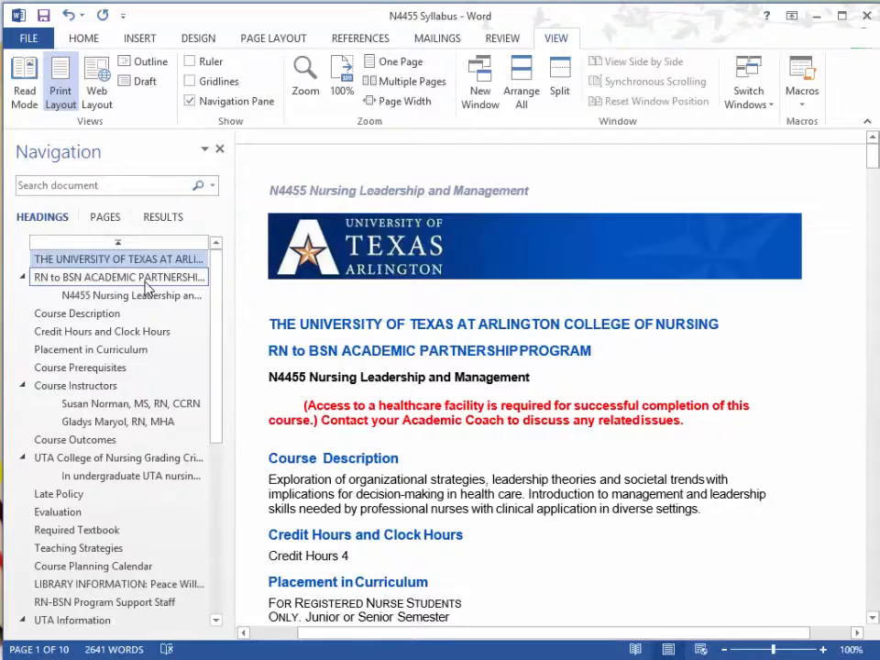
{"action": "left_click", "coordinate": [144, 280]}
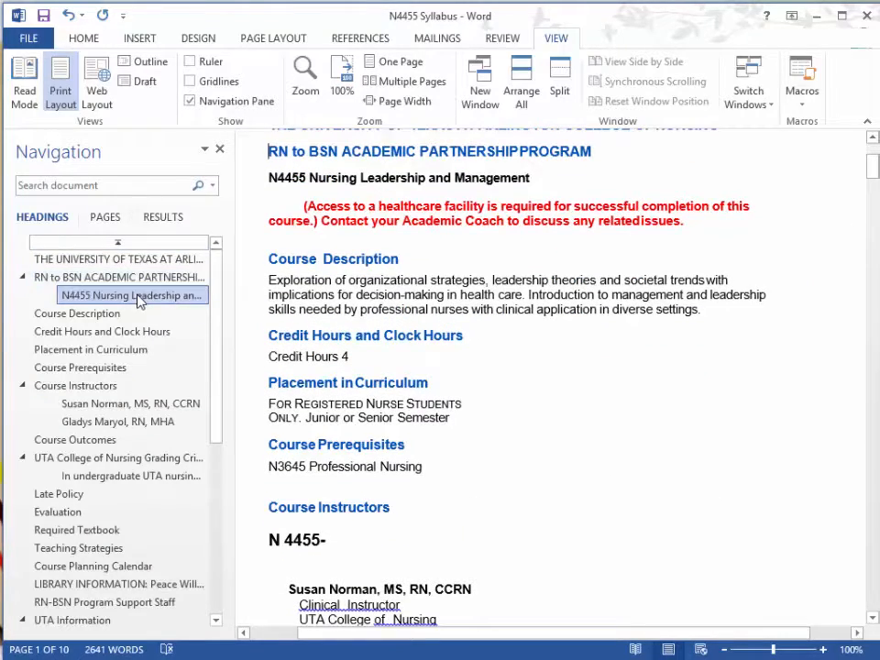
Jump through the headings in order, from N4455 Nursing Leadership and Management to UTA College of Nursing Grading Criteria, to check the document structure.
{"action": "left_click", "coordinate": [138, 295]}
{"action": "left_click", "coordinate": [119, 315]}
{"action": "left_click", "coordinate": [114, 332]}
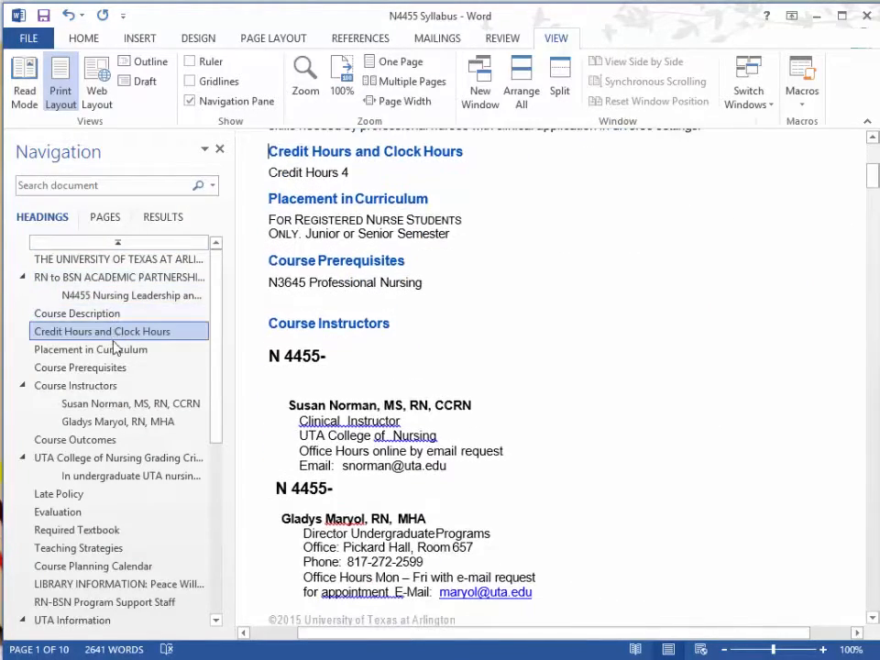
{"action": "left_click", "coordinate": [110, 351]}
{"action": "left_click", "coordinate": [92, 368]}
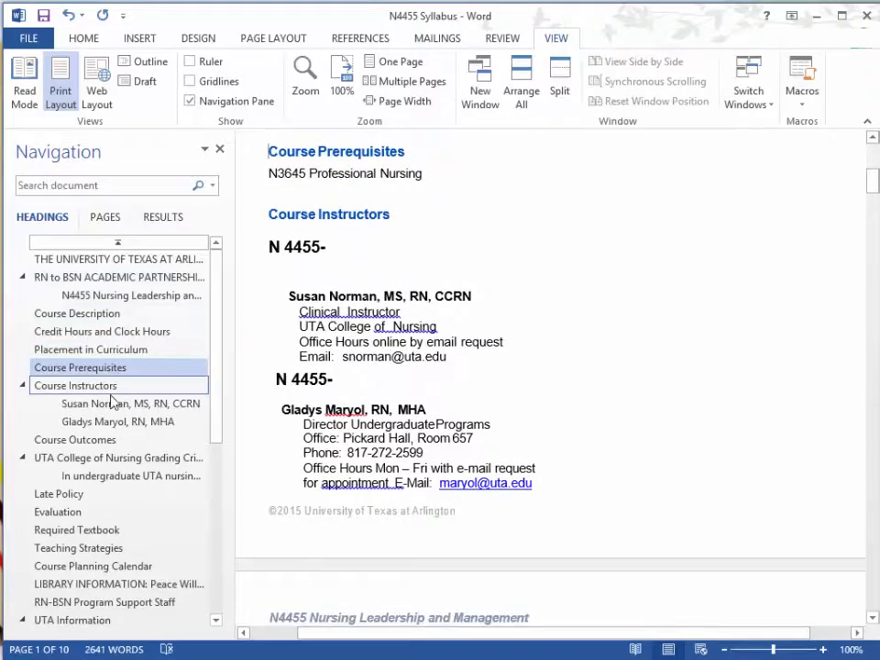
{"action": "left_click", "coordinate": [103, 390]}
{"action": "left_click", "coordinate": [96, 404]}
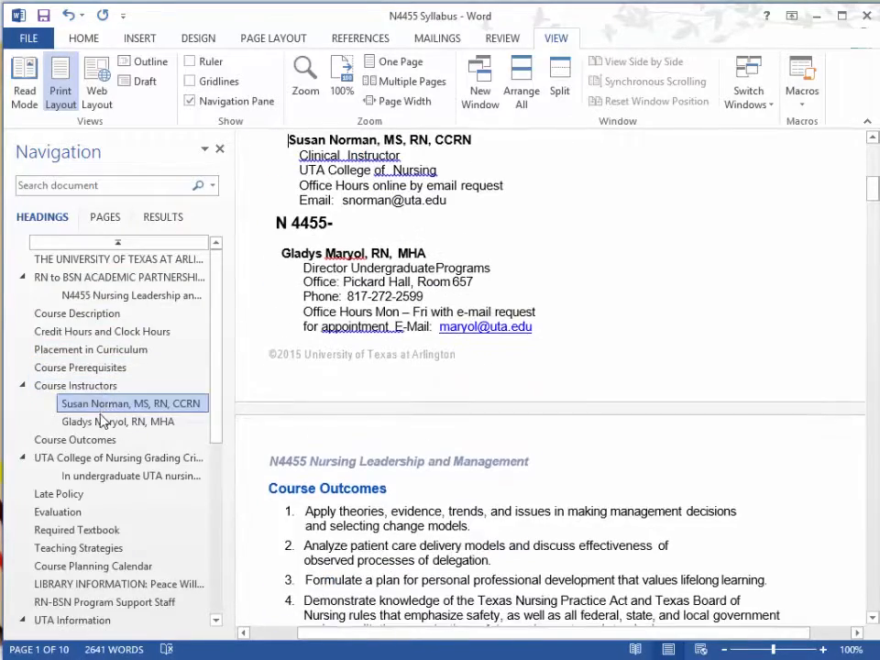
{"action": "left_click", "coordinate": [103, 423]}
{"action": "left_click", "coordinate": [85, 440]}
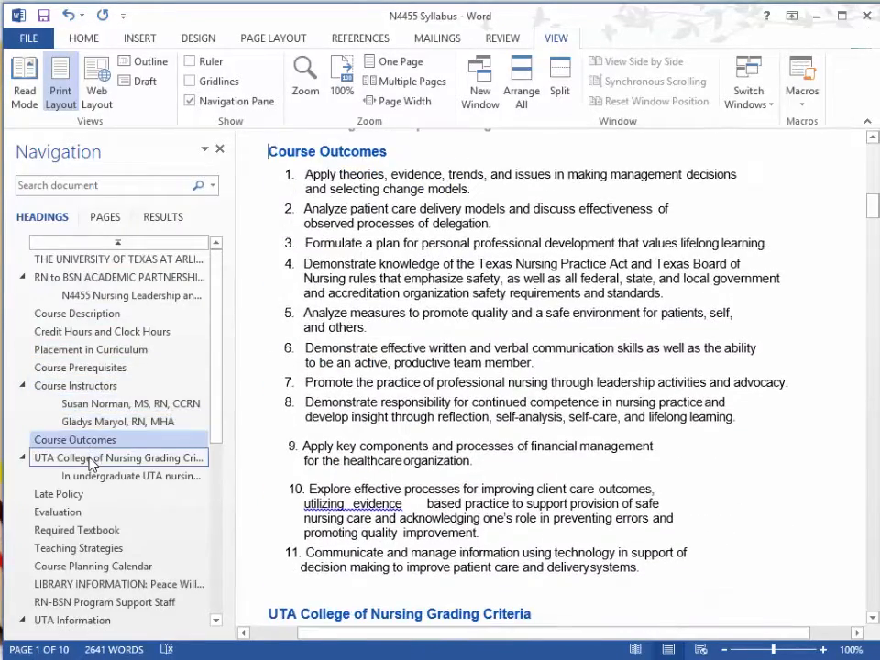
{"action": "left_click", "coordinate": [92, 458]}
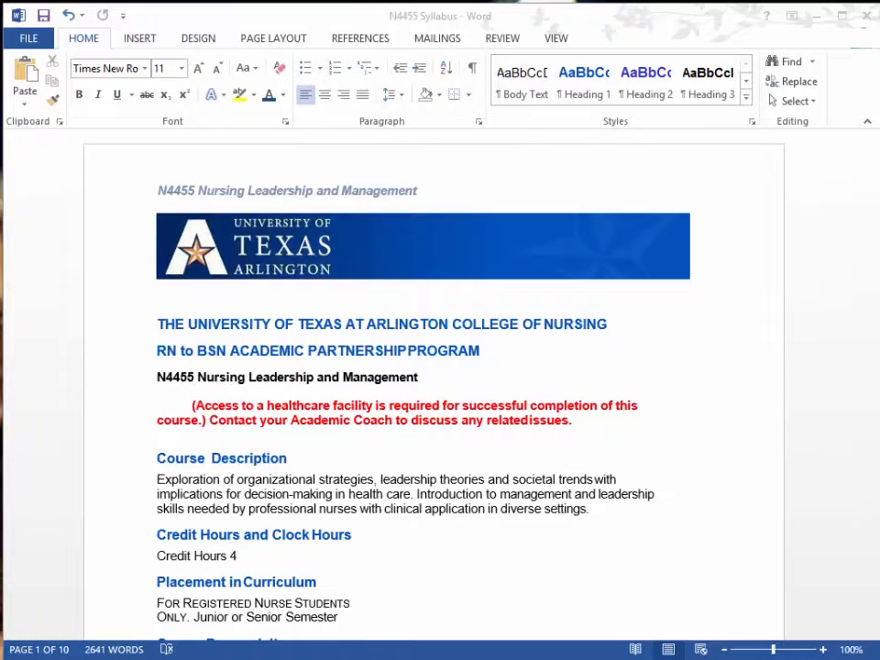
Run the Accessibility Checker on the N4455 Syllabus document.
{"action": "left_click", "coordinate": [34, 38]}
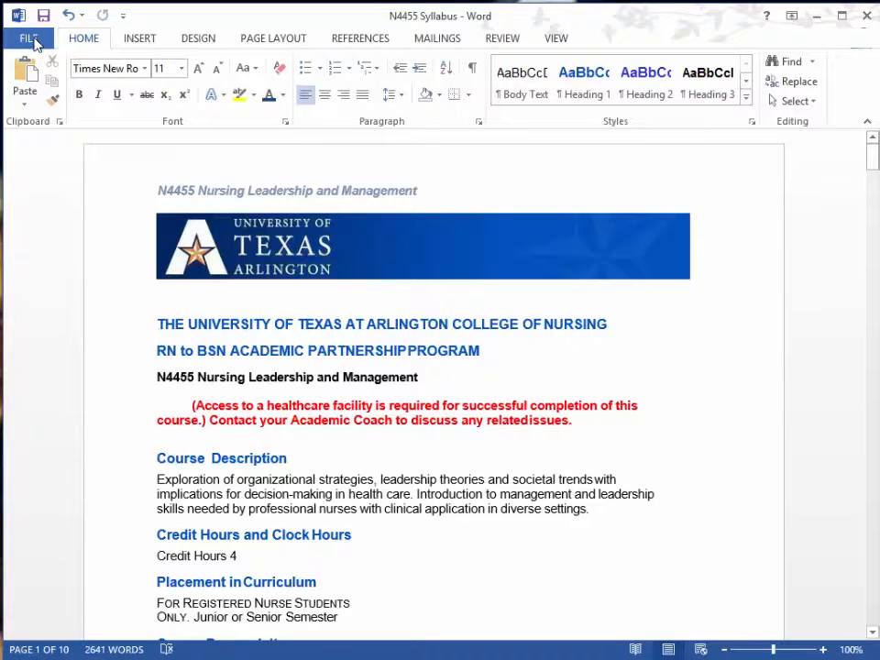
{"action": "left_click", "coordinate": [33, 40]}
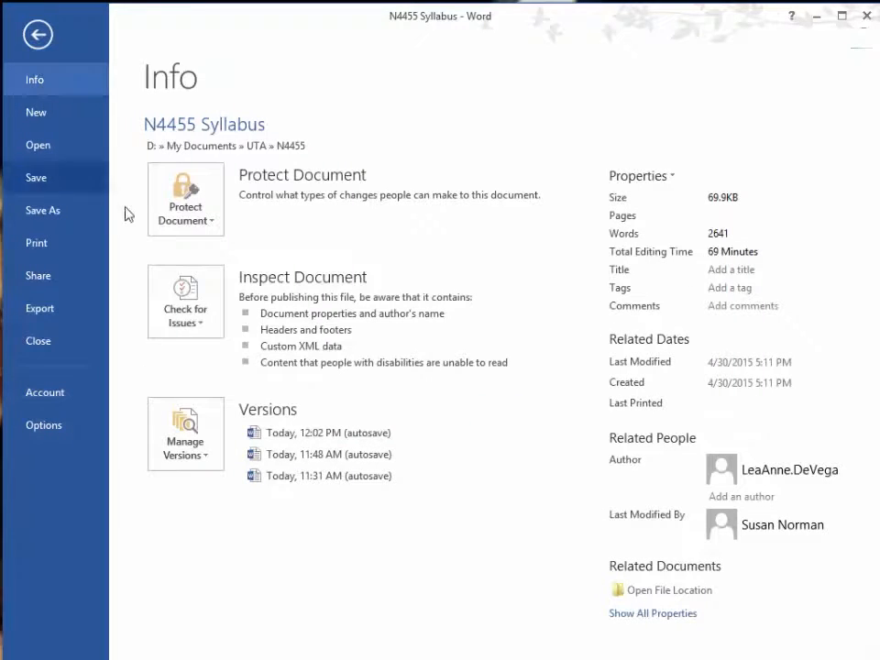
{"action": "left_click", "coordinate": [205, 304]}
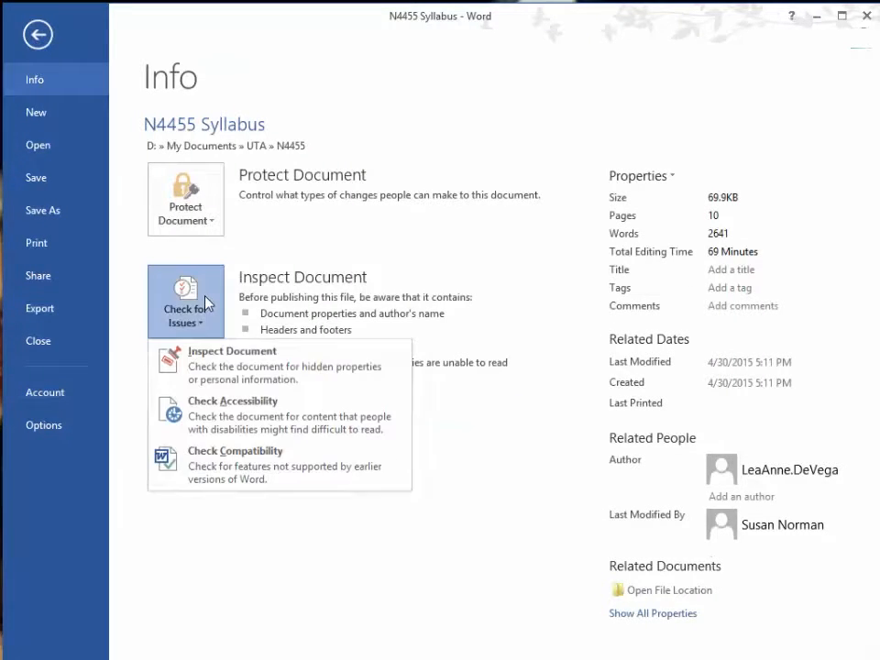
{"action": "left_click", "coordinate": [281, 414]}
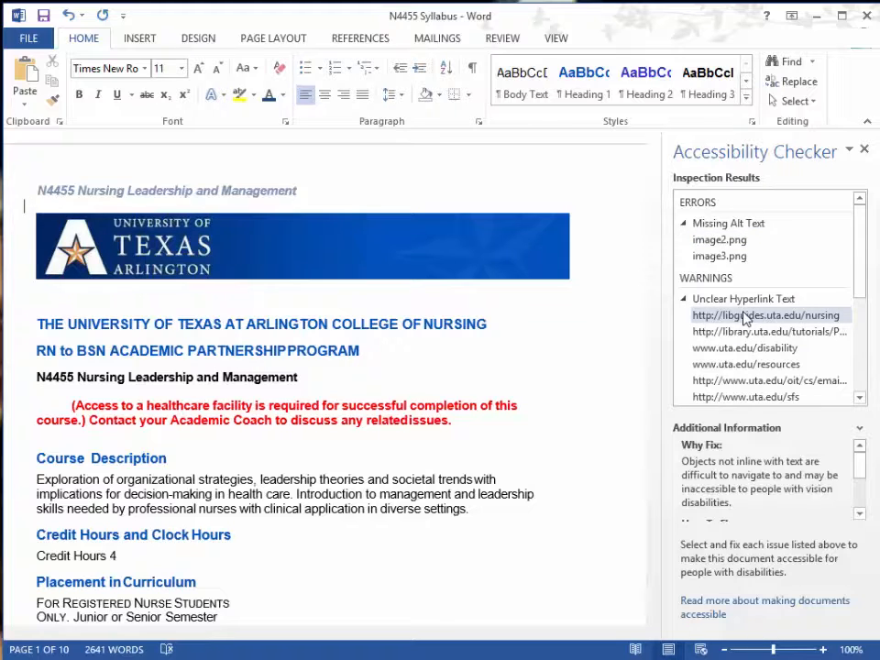
Delete the two images flagged for missing alt text, image2.png and image3.png, from the Module 3 table cell.
{"action": "left_click", "coordinate": [731, 242]}
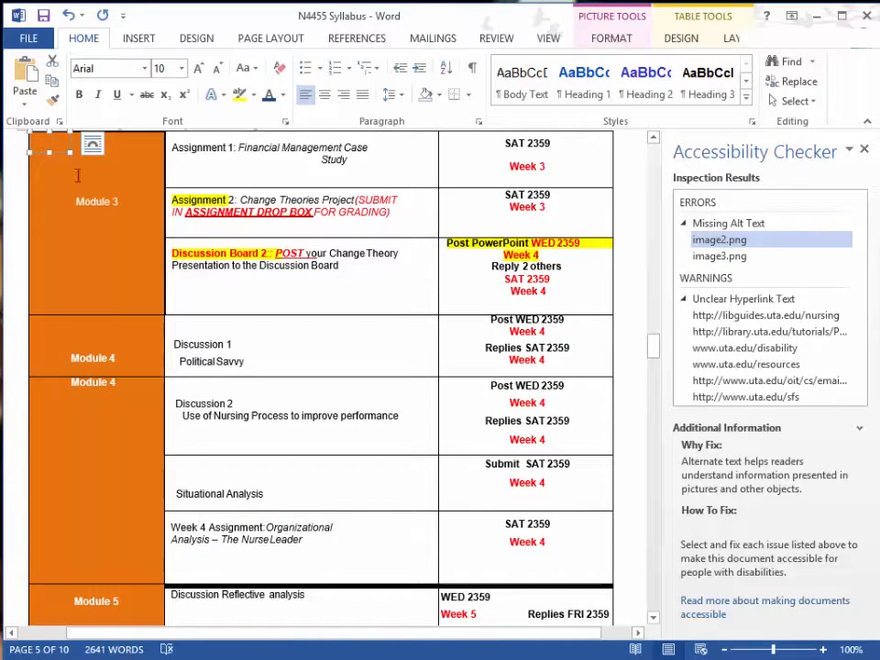
{"action": "scroll", "coordinate": [75, 170], "scroll_direction": "up", "scroll_amount": 1}
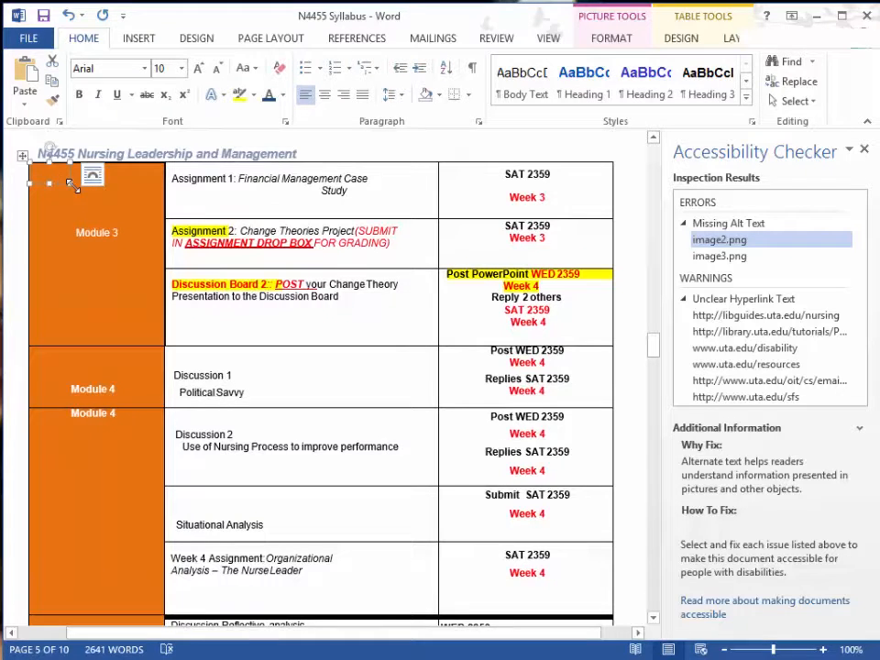
{"action": "key", "text": "Delete"}
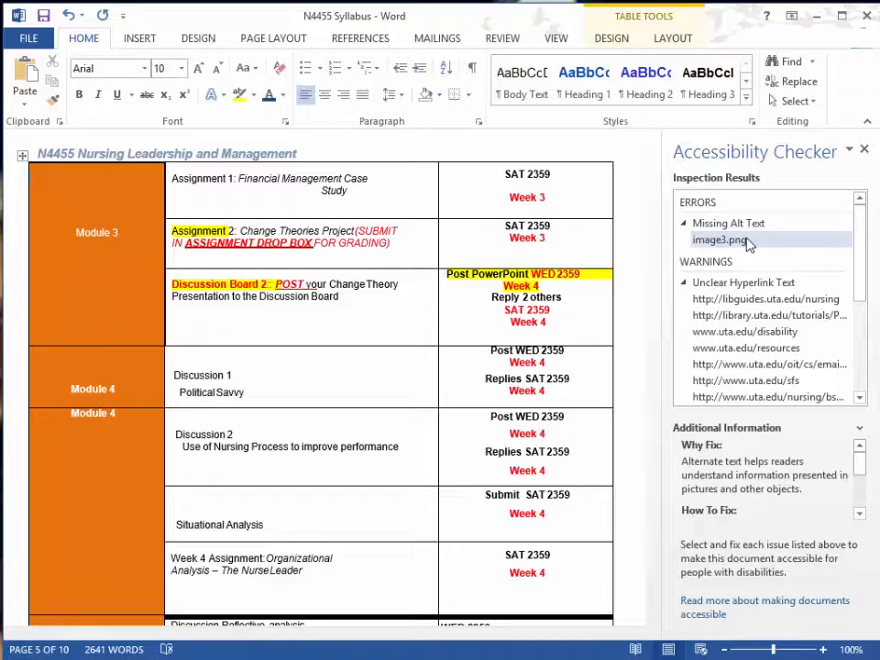
{"action": "left_click", "coordinate": [747, 240]}
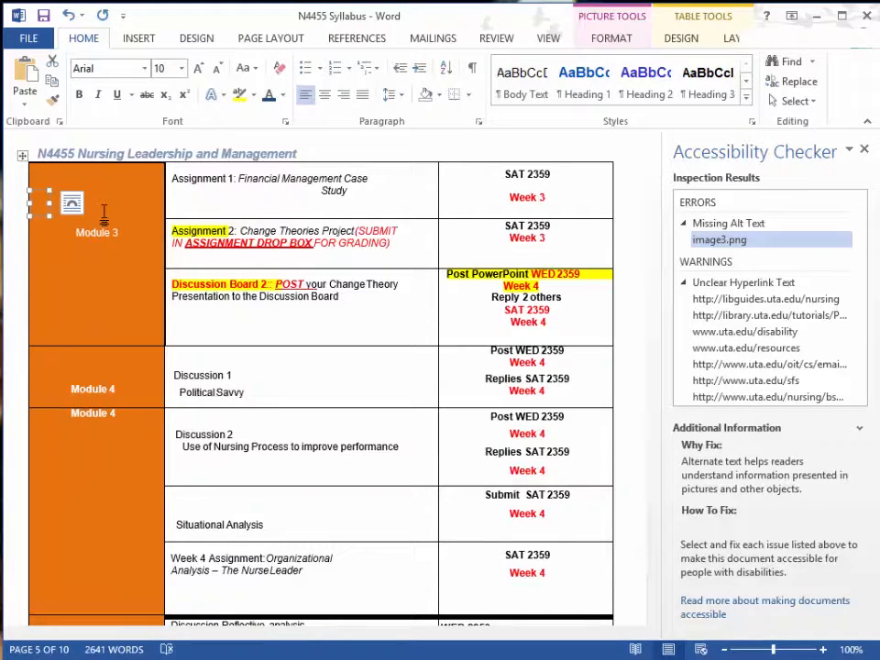
{"action": "key", "text": "Delete"}
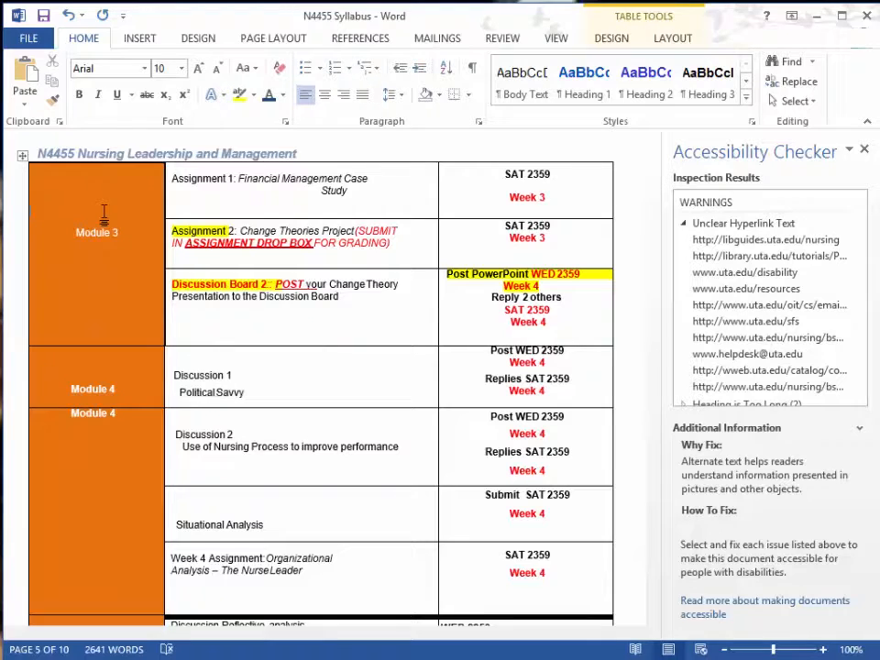
{"action": "left_click", "coordinate": [794, 240]}
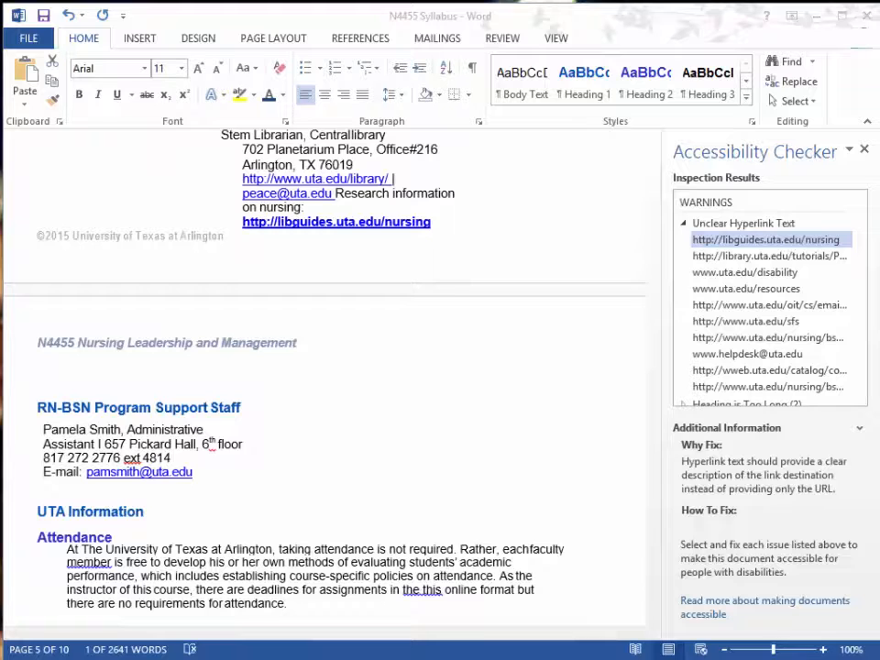
{"action": "left_click", "coordinate": [445, 223]}
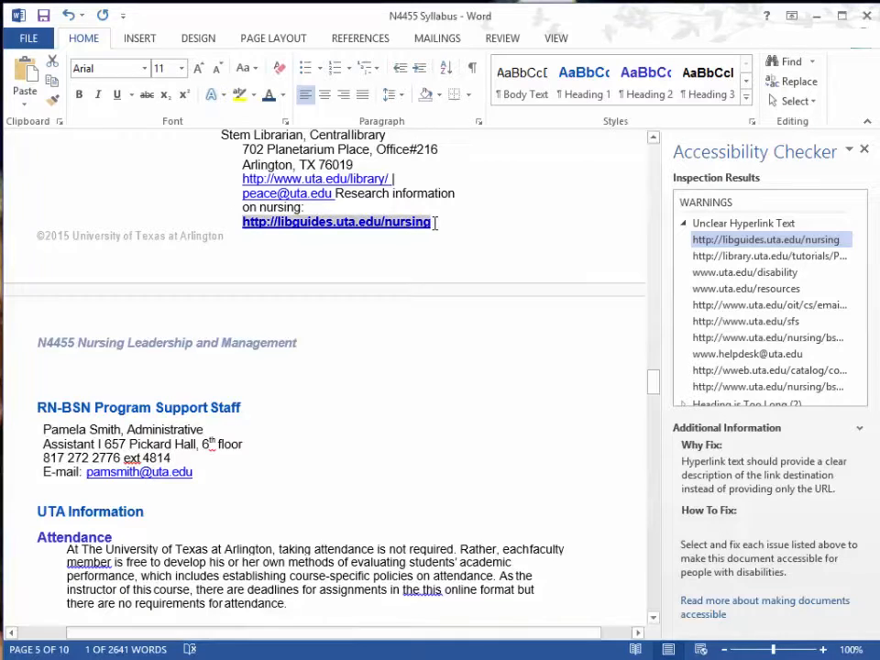
{"action": "right_click", "coordinate": [333, 230]}
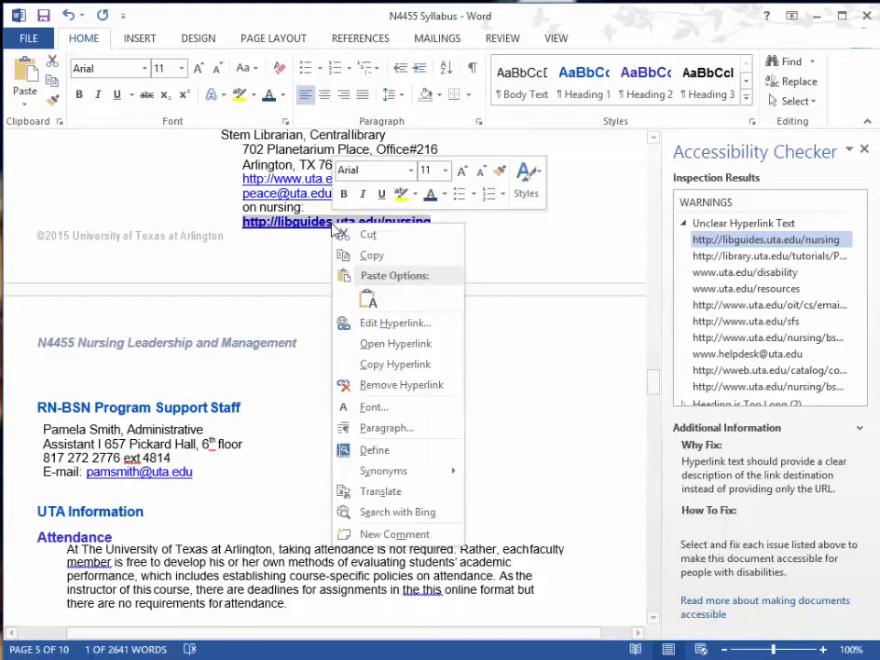
{"action": "left_click", "coordinate": [392, 324]}
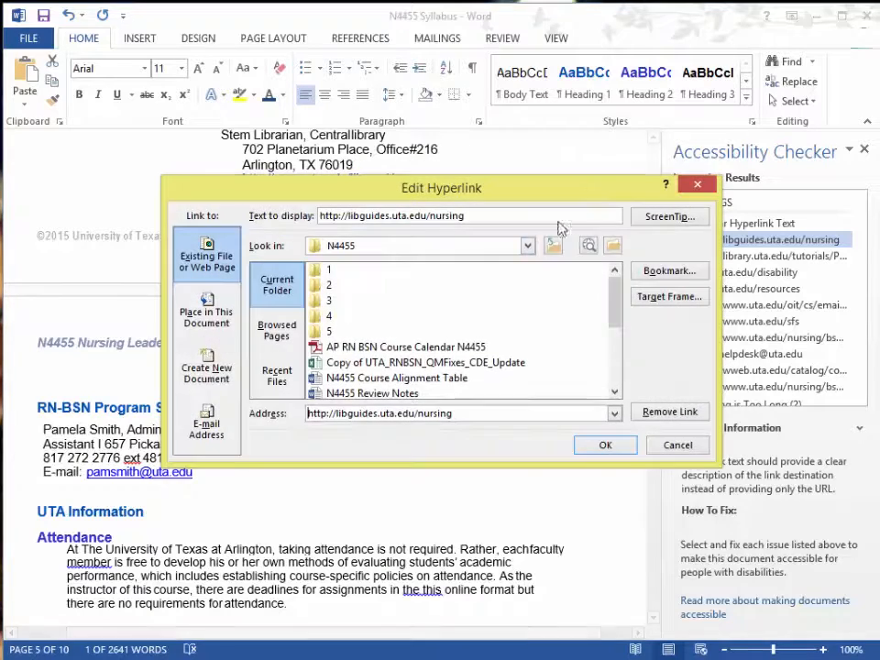
{"action": "left_click_drag", "start_coordinate": [560, 189], "coordinate": [595, 264]}
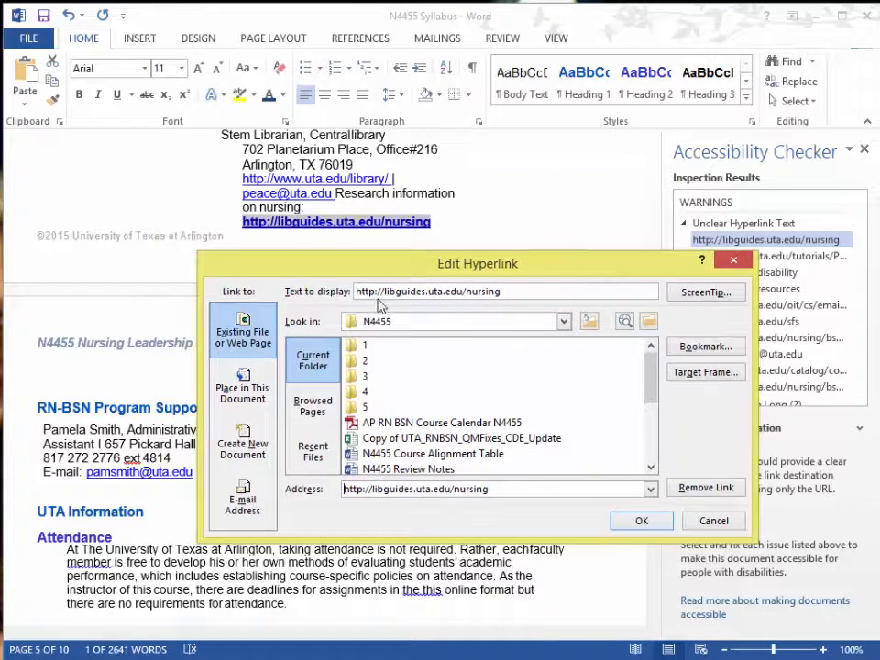
{"action": "left_click_drag", "start_coordinate": [514, 292], "coordinate": [330, 292]}
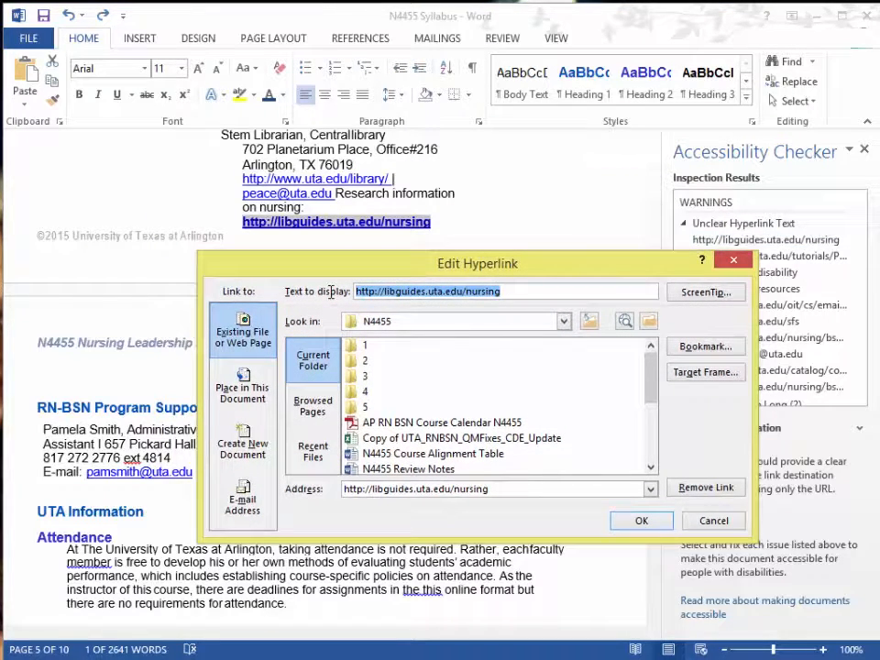
{"action": "type", "text": "Nursing Li"}
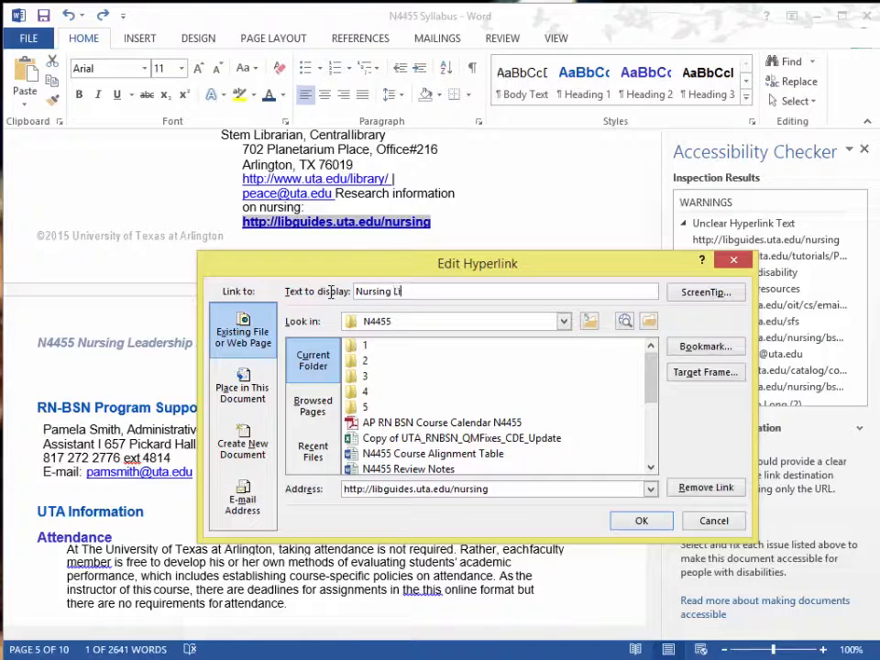
{"action": "type", "text": "brary Website"}
{"action": "left_click", "coordinate": [639, 521]}
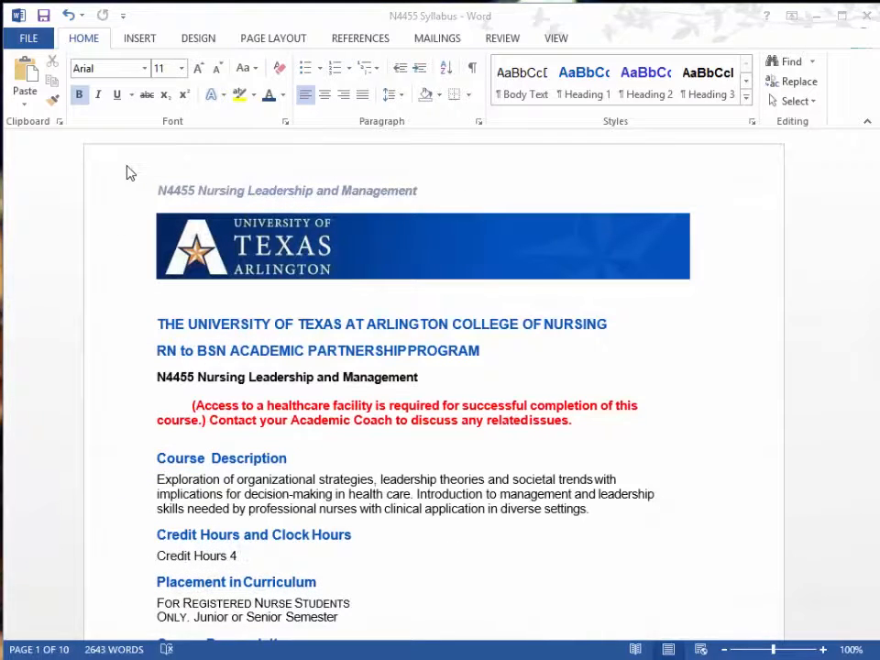
Save the syllabus as a PDF named N4455 Syllabus in the N4455 folder, replacing the existing file.
{"action": "left_click", "coordinate": [31, 41]}
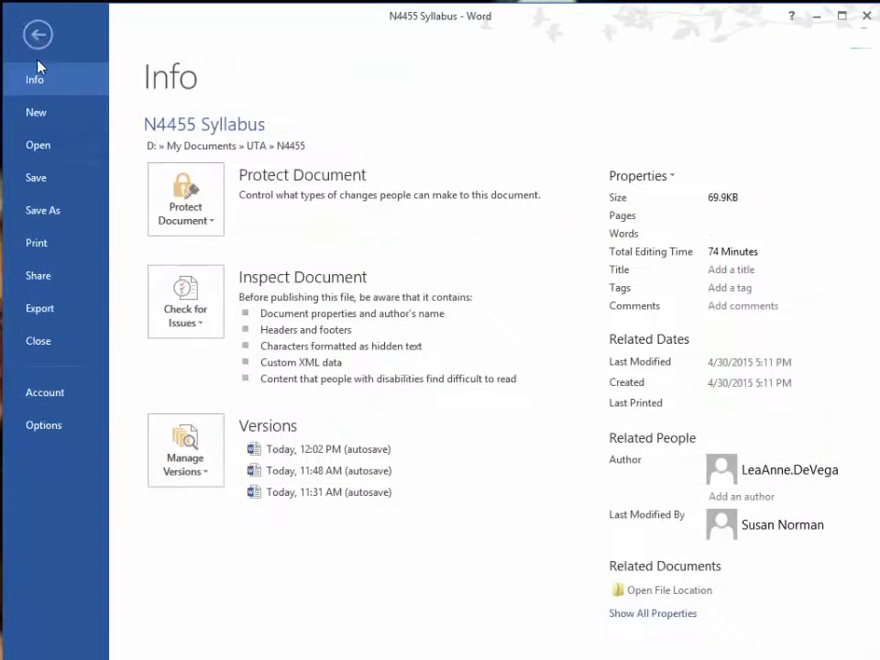
{"action": "left_click", "coordinate": [39, 213]}
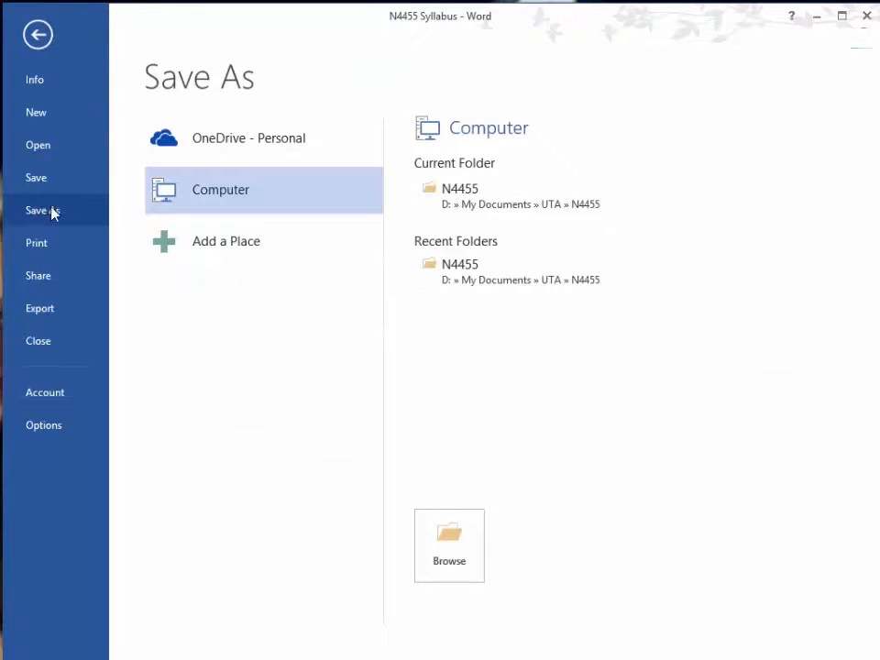
{"action": "left_click", "coordinate": [506, 205]}
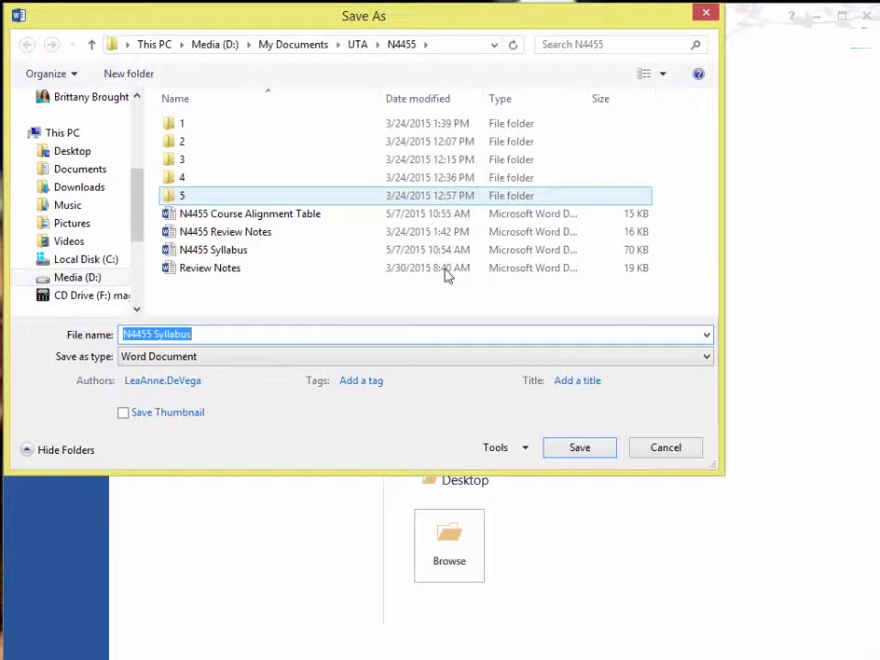
{"action": "left_click", "coordinate": [302, 356]}
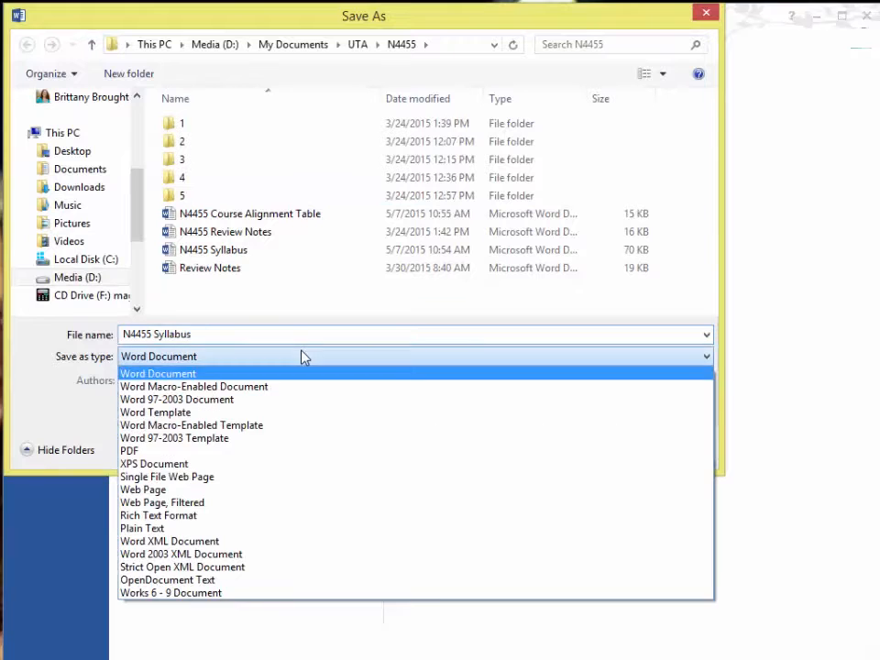
{"action": "left_click", "coordinate": [277, 451]}
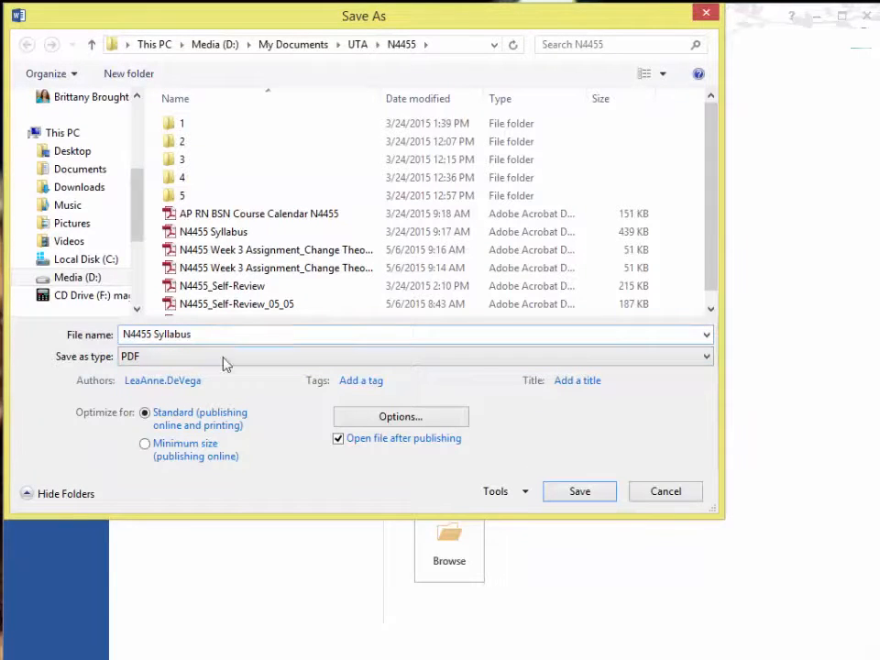
{"action": "left_click", "coordinate": [567, 493]}
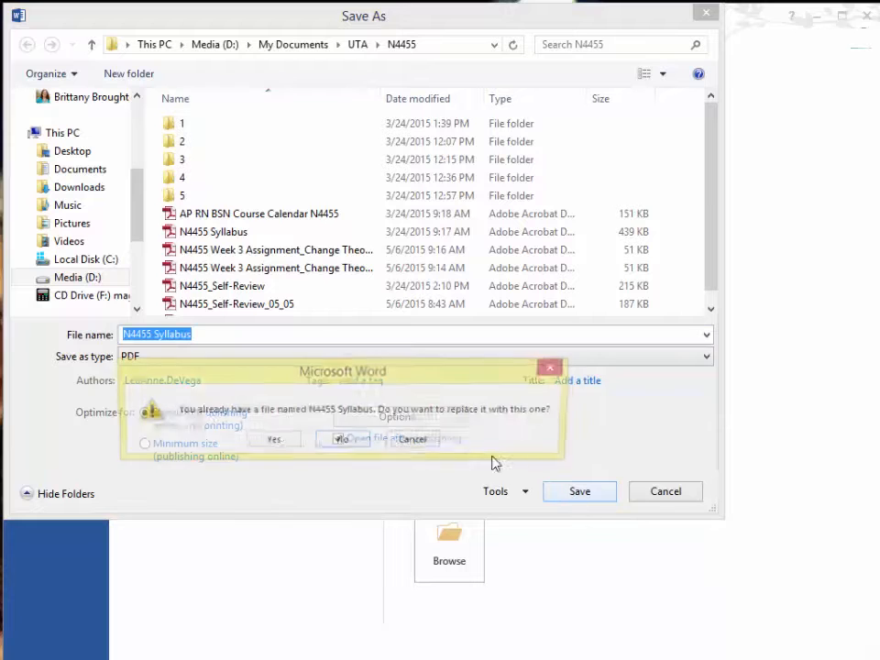
{"action": "left_click", "coordinate": [272, 444]}
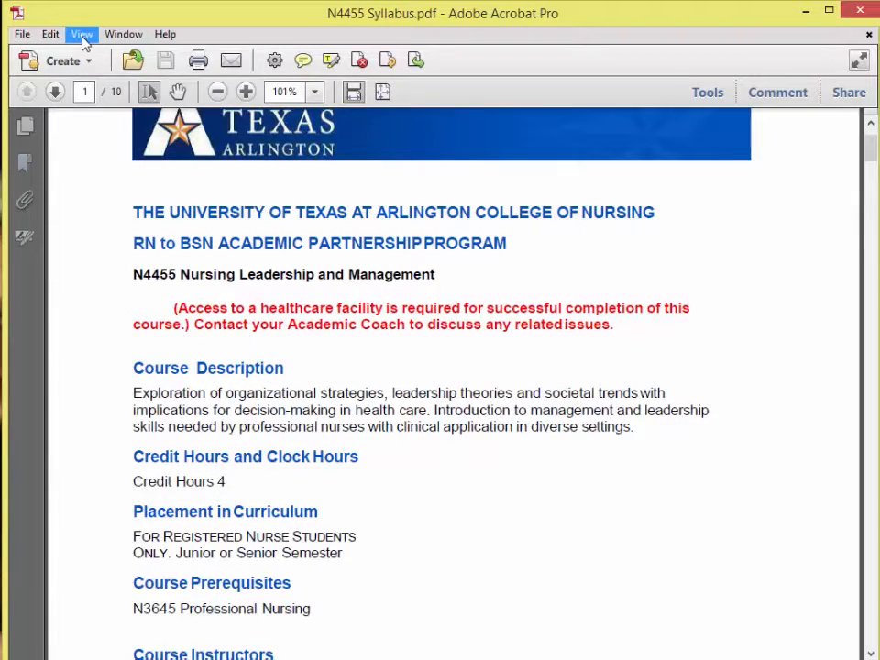
Run the accessibility Full Check on all pages of N4455 Syllabus.pdf in Adobe Acrobat Pro, with an accessibility report, and dismiss the result message.
{"action": "left_click", "coordinate": [82, 37]}
{"action": "mouse_move", "coordinate": [148, 149]}
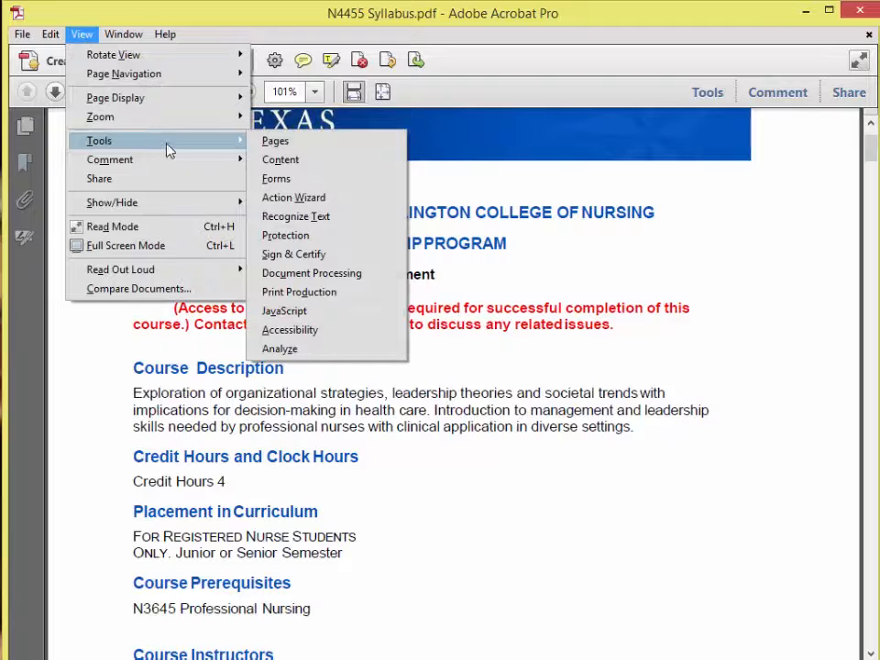
{"action": "left_click", "coordinate": [358, 332]}
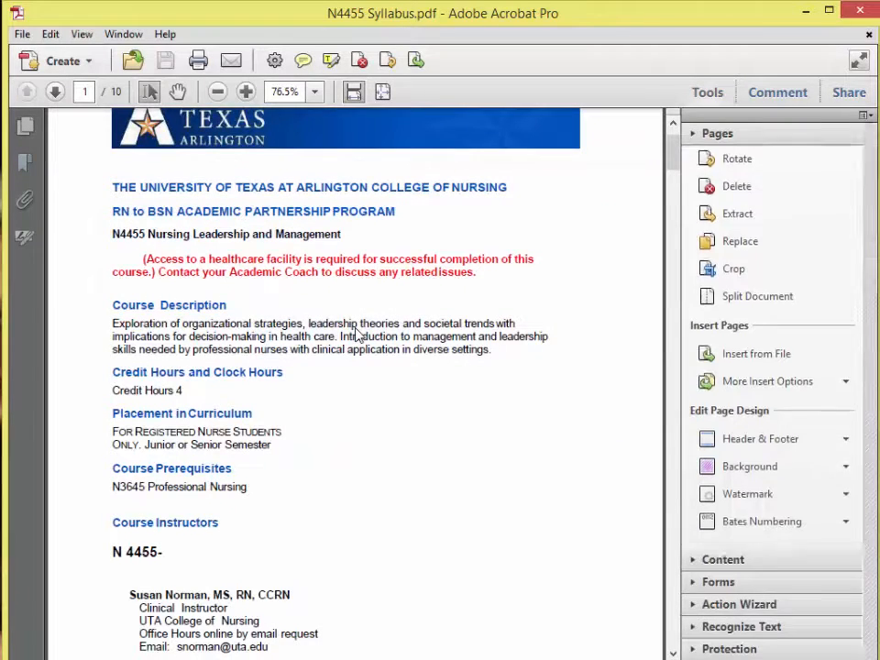
{"action": "left_click", "coordinate": [757, 378]}
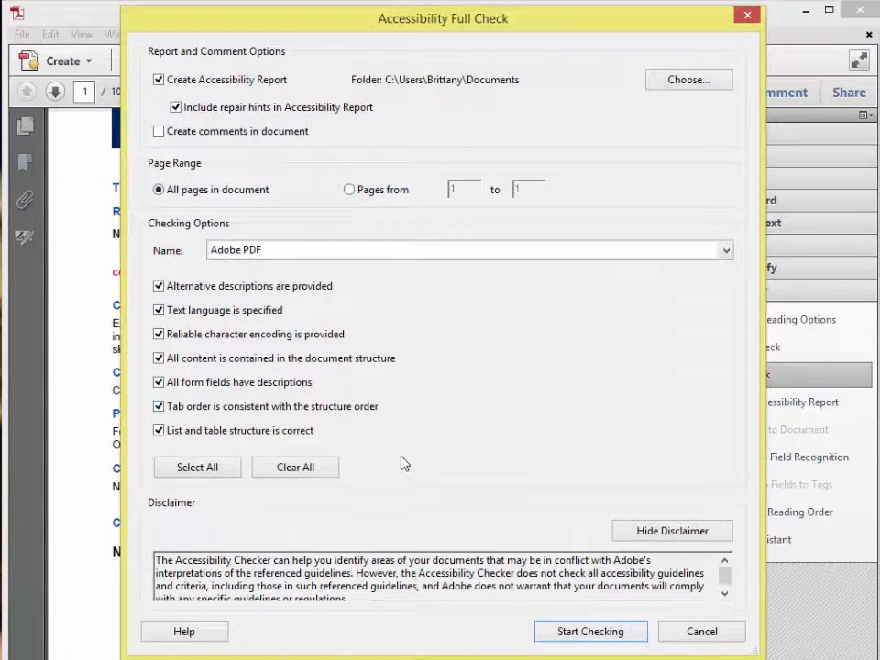
{"action": "left_click", "coordinate": [587, 632]}
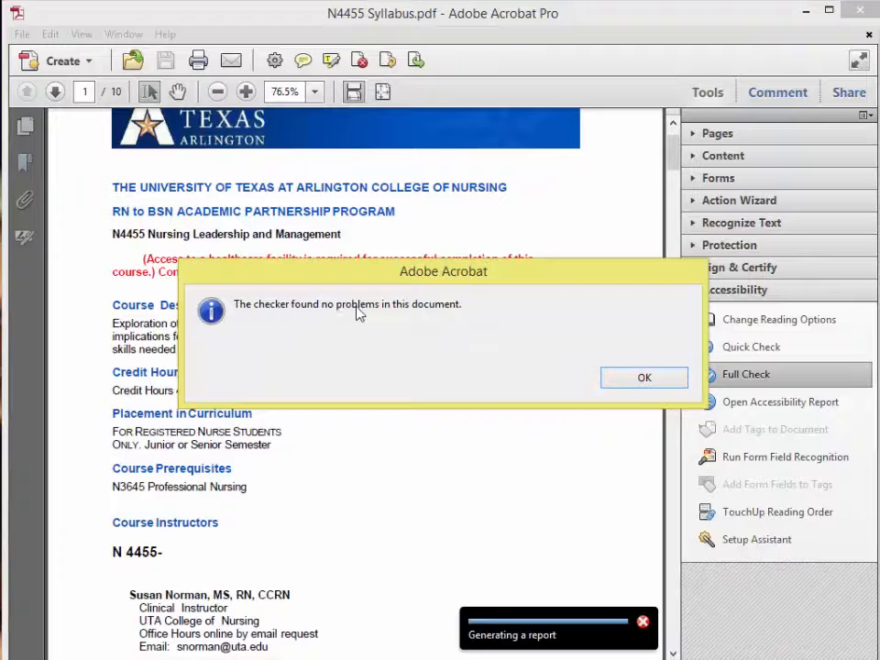
{"action": "left_click", "coordinate": [645, 379]}
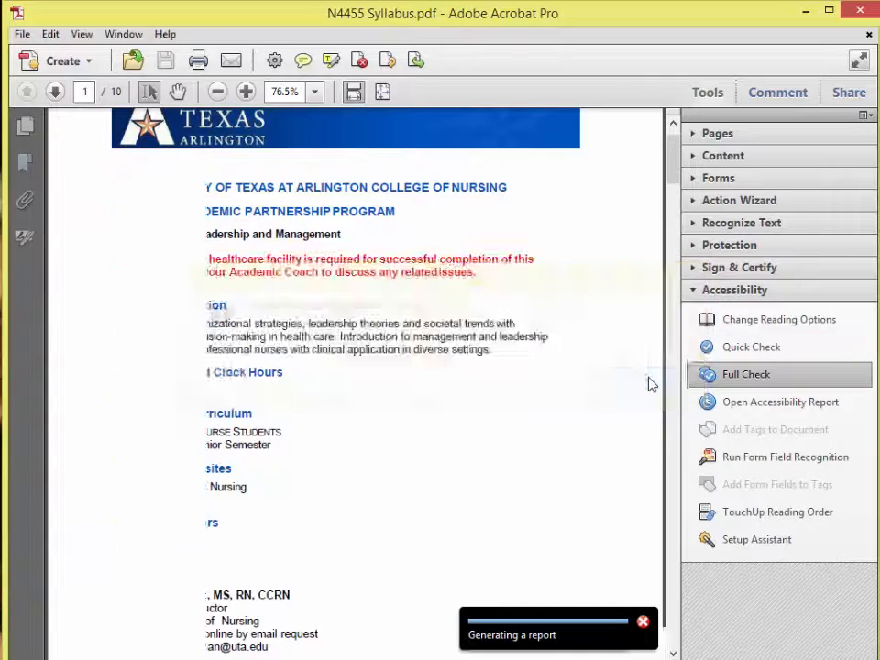